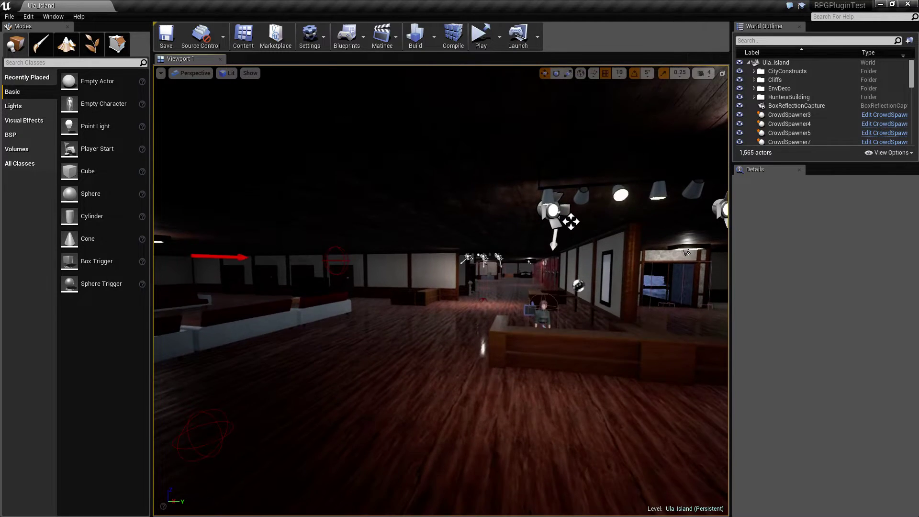
Fly through the dark building interior and the grounds outside to examine the level
right_click_drag(558, 401, 558, 401)
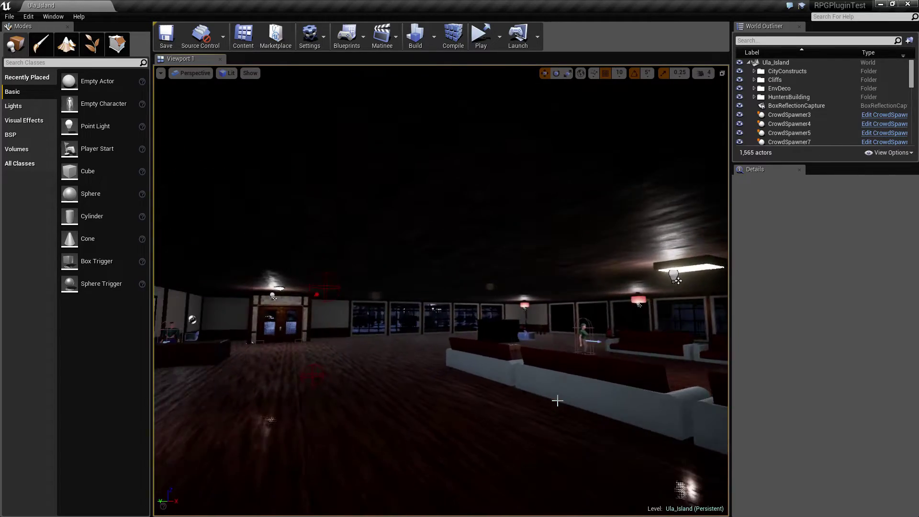
middle_click_drag(558, 401, 557, 401)
right_click_drag(557, 400, 557, 401)
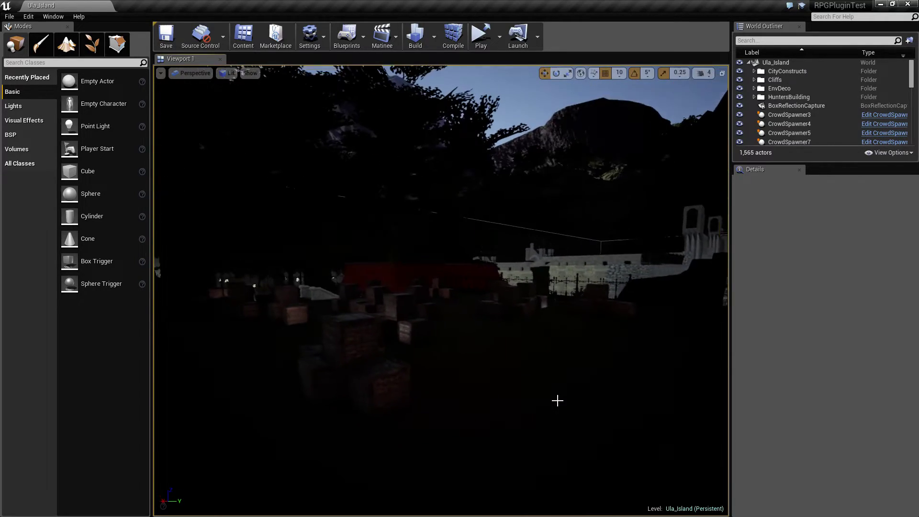
middle_click_drag(558, 401, 558, 400)
right_click_drag(558, 400, 558, 401)
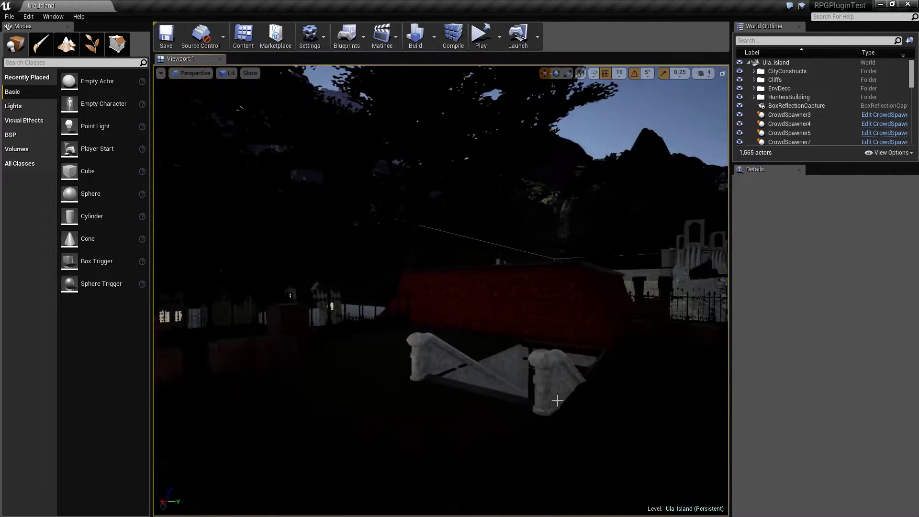
key("w")
right_click_drag(557, 400, 557, 401)
key("w")
key("a")
key("w")
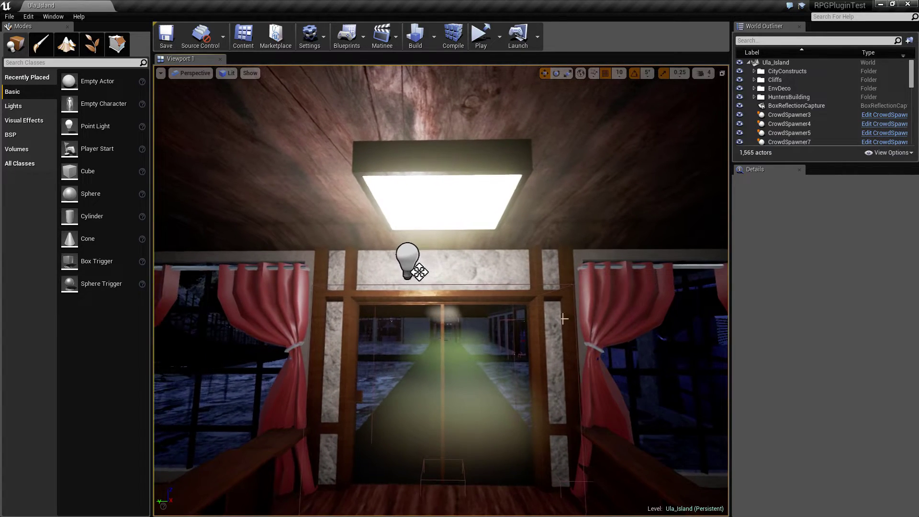
Move the point light above the glass doorway along the Y axis so it sits beneath the ceiling lamp
left_click(409, 259)
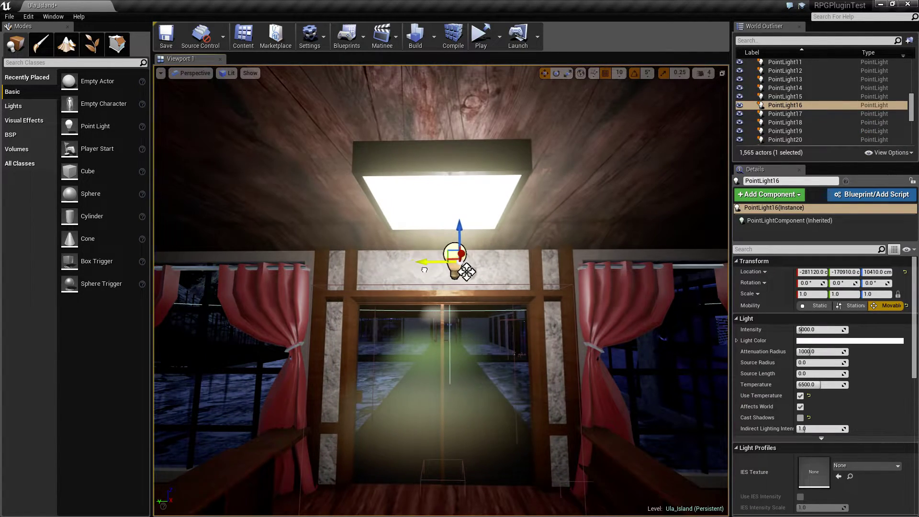
key("d")
right_click_drag(420, 272, 419, 272)
Select the sliding door beside the curtains and the surrounding building to inspect their properties
left_click(419, 272)
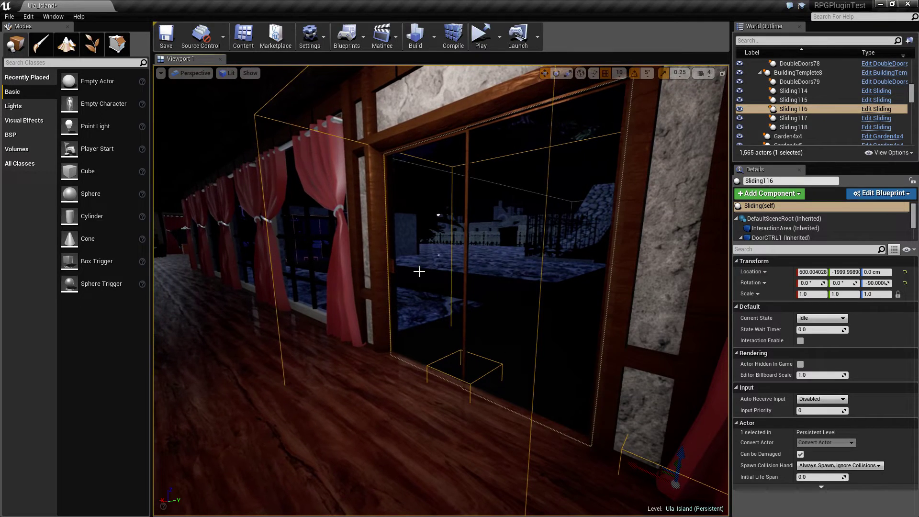
right_click_drag(445, 350, 445, 350)
left_click(445, 350)
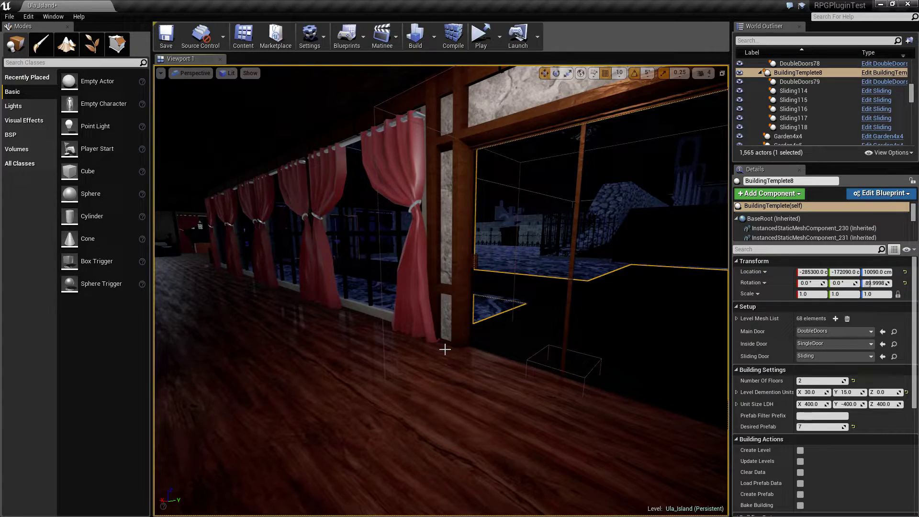
right_click_drag(445, 350, 468, 339)
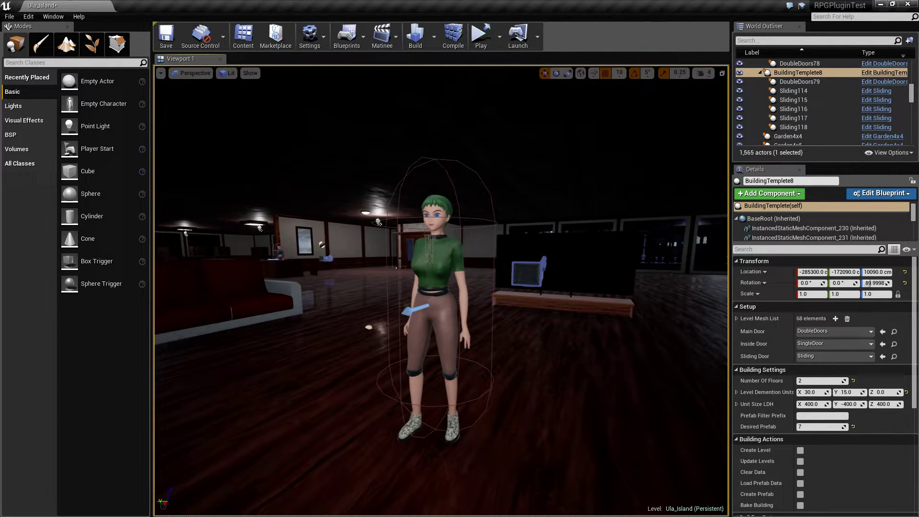
Select the green-haired NPC in the lounge and bring up its Modular Character settings
left_click(468, 338)
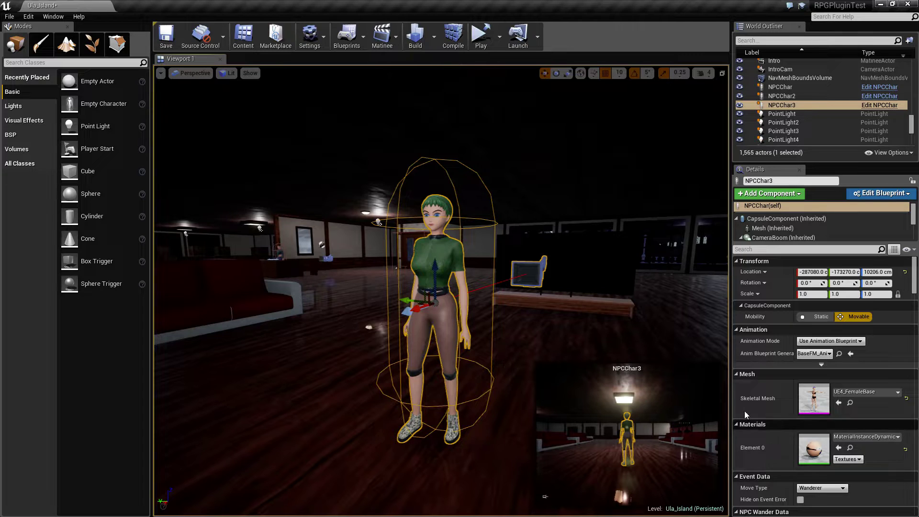
scroll(748, 418, "down", 10)
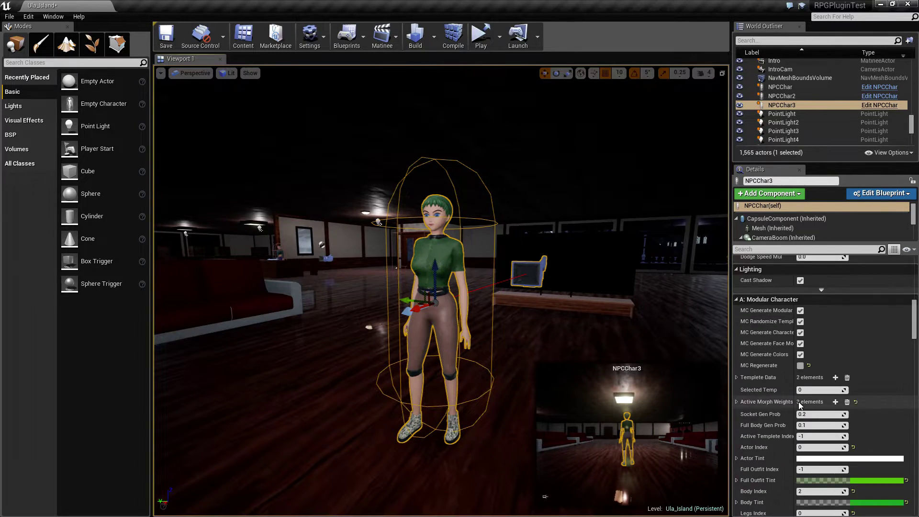
scroll(799, 402, "down", 4)
scroll(799, 301, "up", 3)
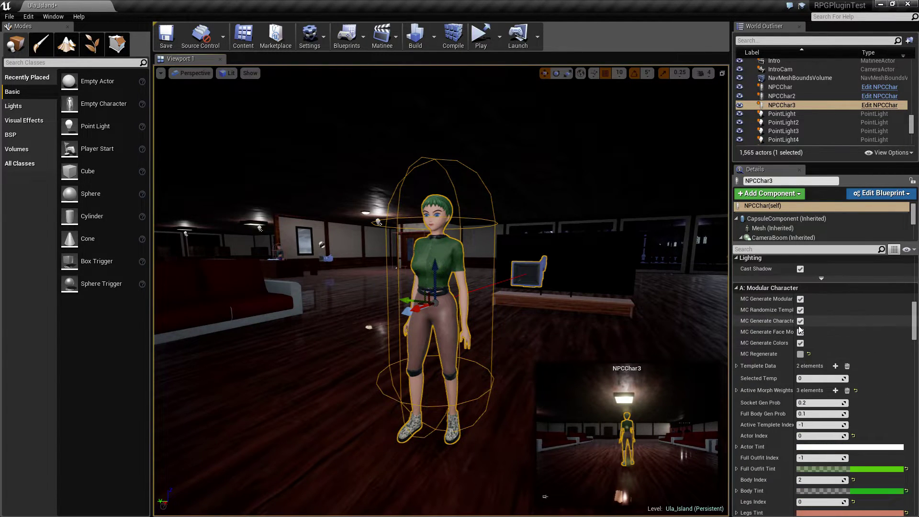
scroll(797, 333, "down", 2)
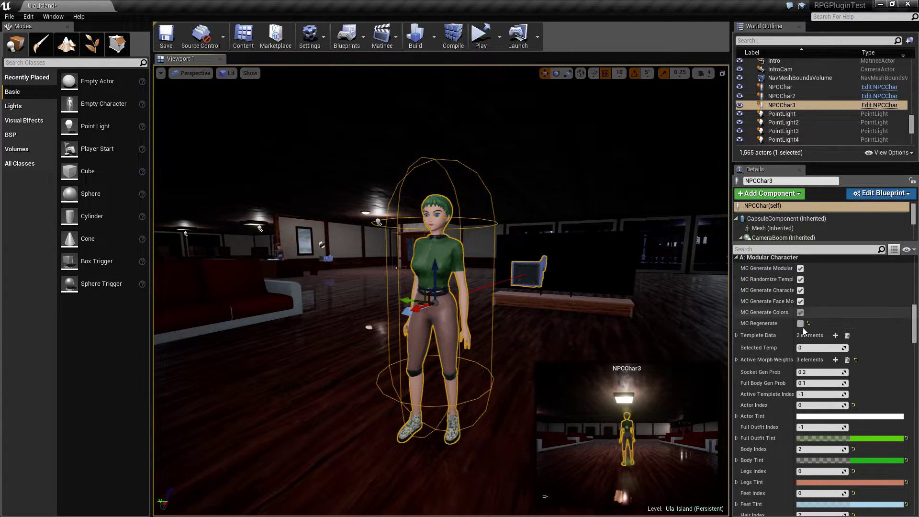
Regenerate the selected NPC repeatedly with MC Regenerate to cycle through random bodies, outfits and colours
left_click(801, 324)
left_click(800, 325)
left_click(800, 324)
left_click(800, 324)
left_click(801, 324)
left_click(801, 324)
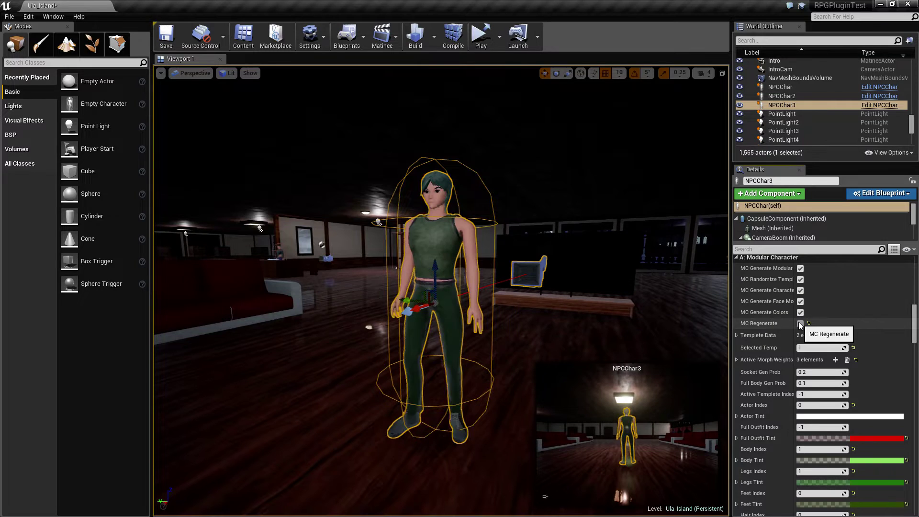
left_click(800, 324)
left_click(801, 324)
left_click(801, 324)
left_click(800, 325)
left_click(801, 324)
left_click(801, 324)
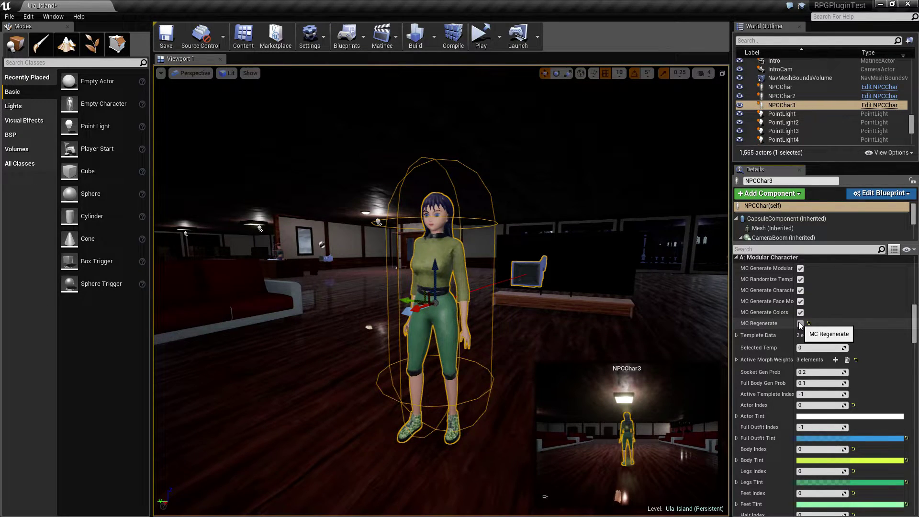
left_click(801, 325)
left_click(801, 324)
left_click(801, 324)
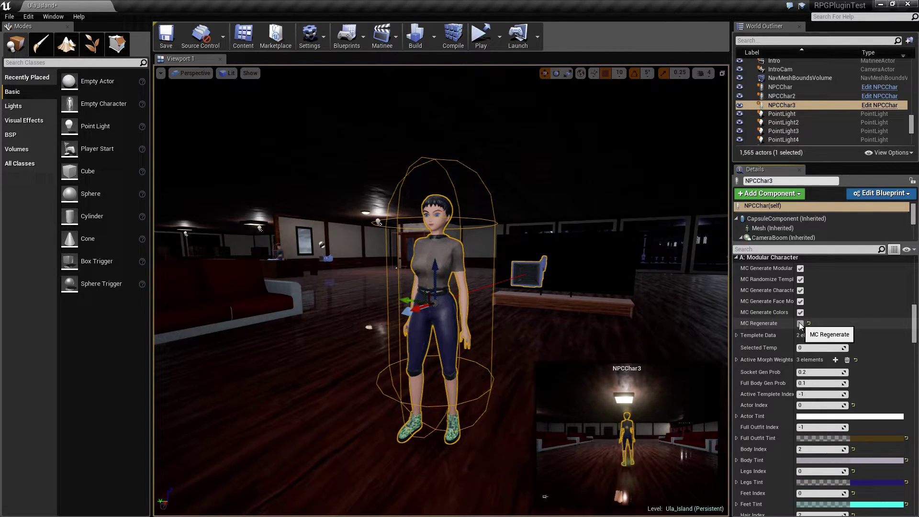
left_click(800, 324)
left_click(800, 325)
left_click(801, 324)
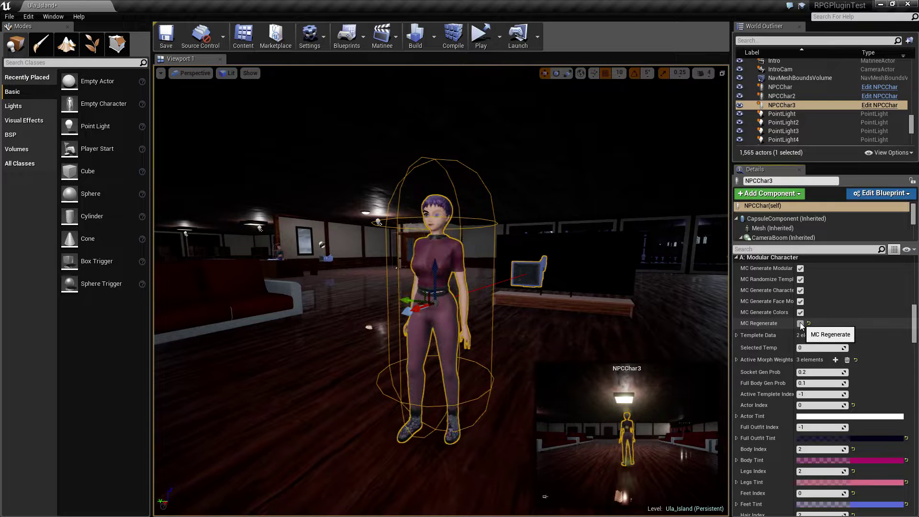
left_click(801, 324)
left_click(801, 324)
left_click(801, 324)
left_click(800, 324)
left_click(801, 324)
left_click(801, 324)
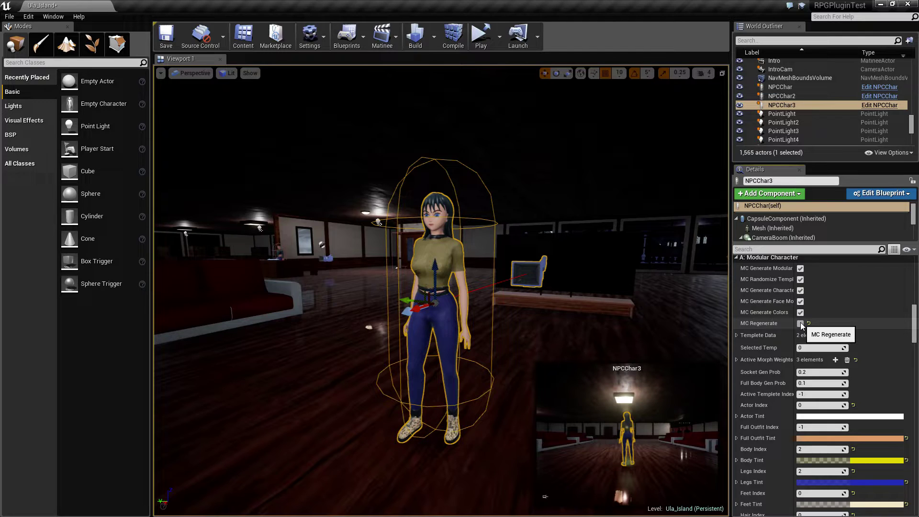
left_click(801, 324)
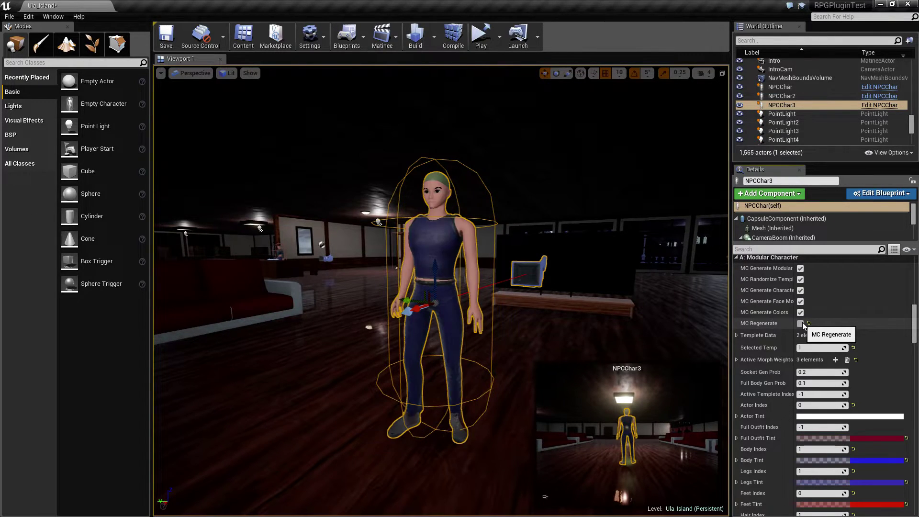
left_click(801, 324)
left_click(801, 324)
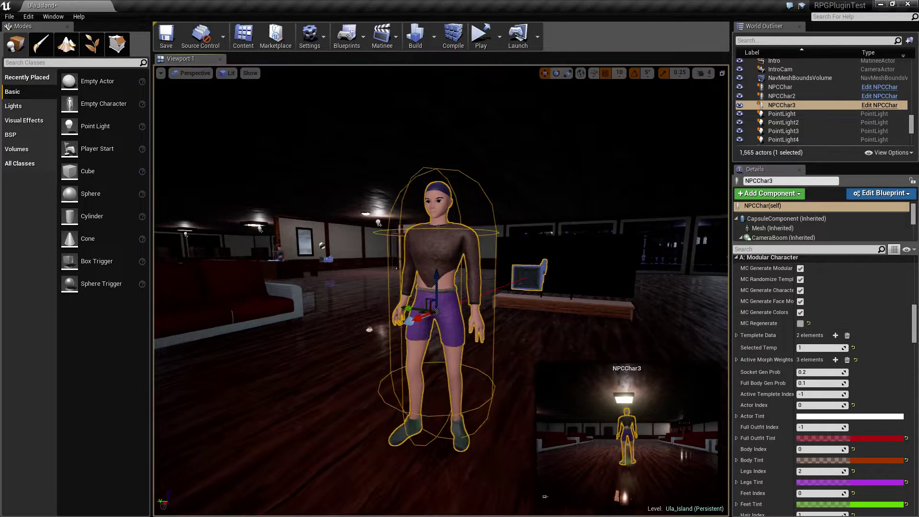
Go to the outdoor street lined with lantern towers and open the Content Browser 2 window
right_click_drag(630, 312, 468, 344)
key("w")
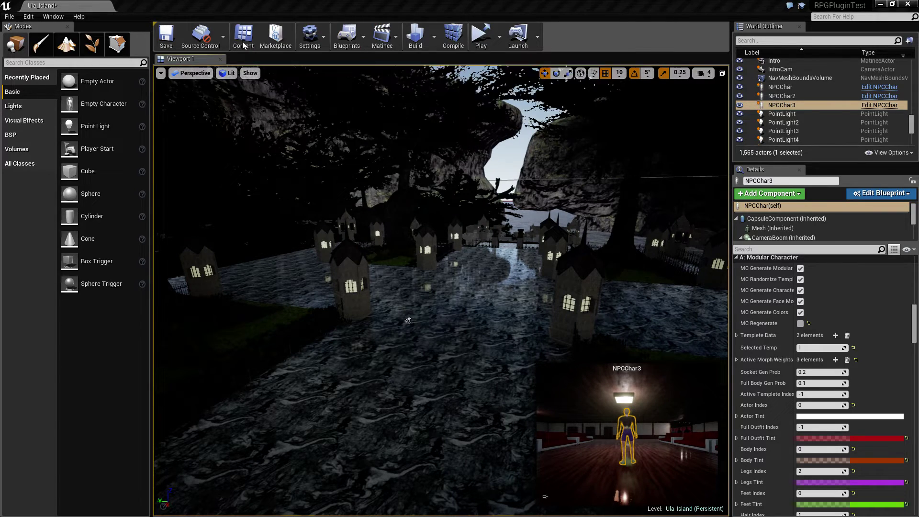
left_click(53, 16)
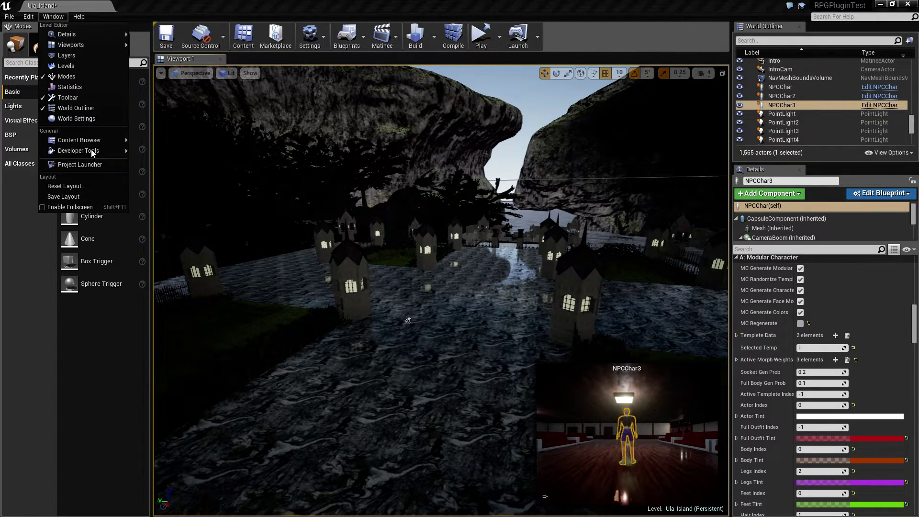
mouse_move(92, 140)
left_click(184, 152)
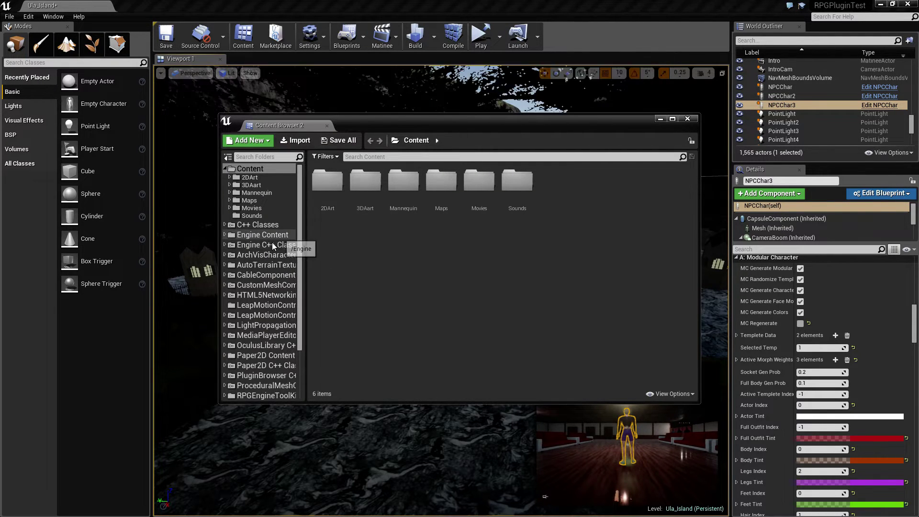
Show the Props folder inside the Blueprints folder of RPGEngineToolKit Content
scroll(272, 242, "down", 3)
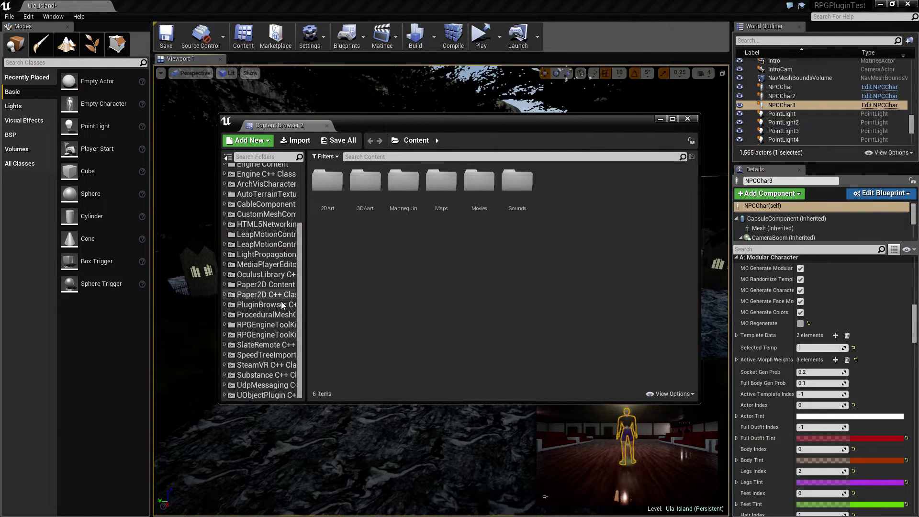
double_click(271, 328)
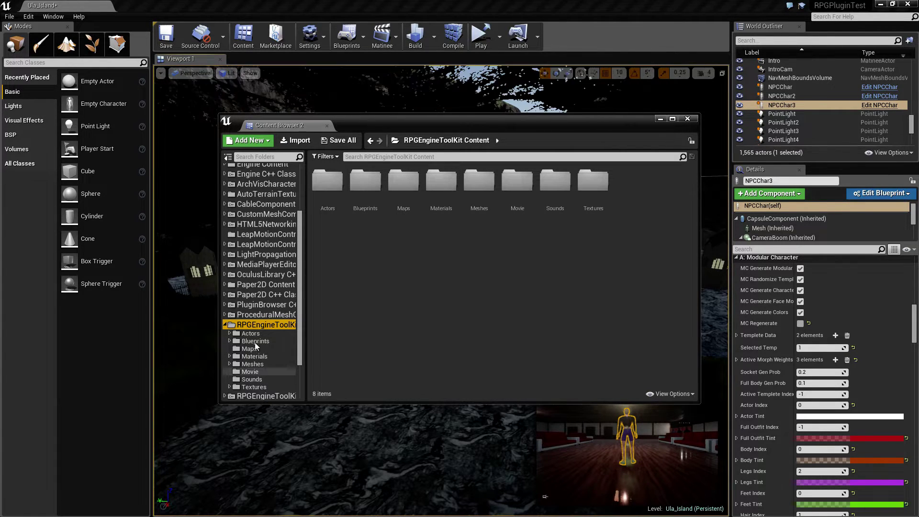
double_click(256, 341)
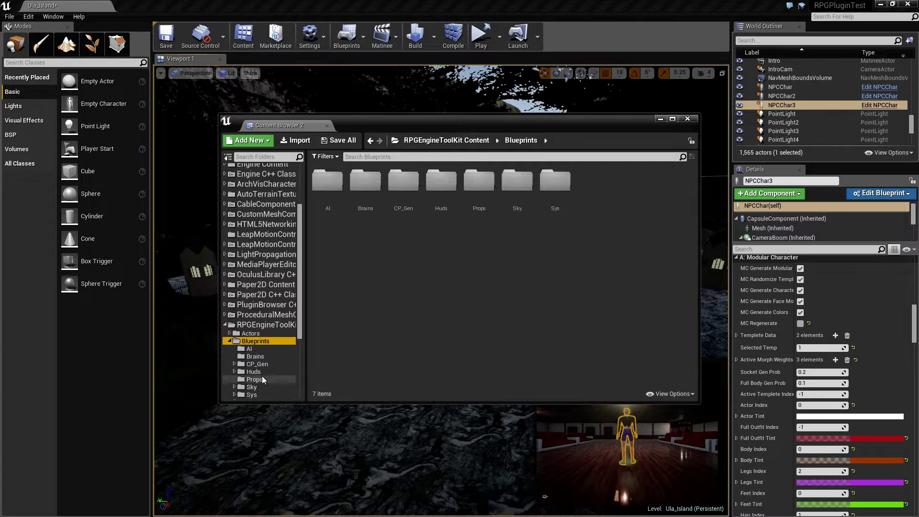
scroll(261, 379, "down", 2)
left_click(259, 335)
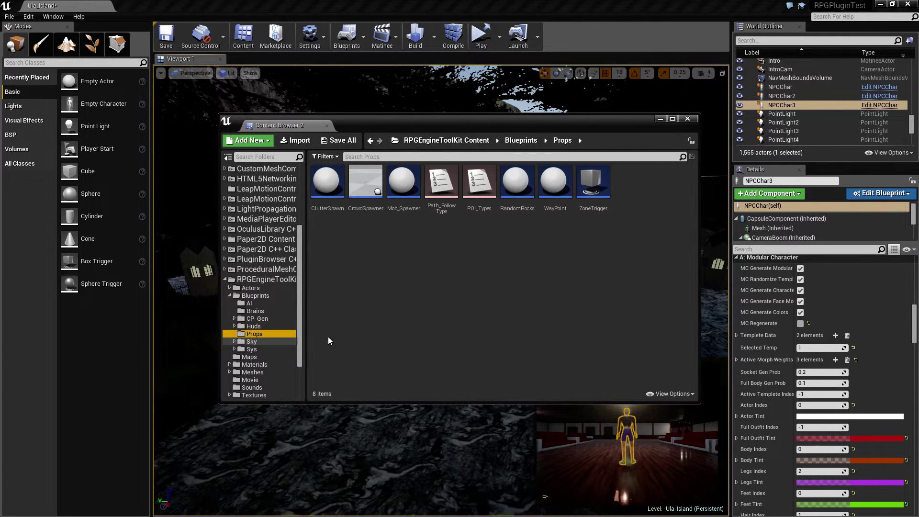
Place a CrowdSpawner from the Props folder onto the stone street, moving the asset window out of the way
left_click(327, 187)
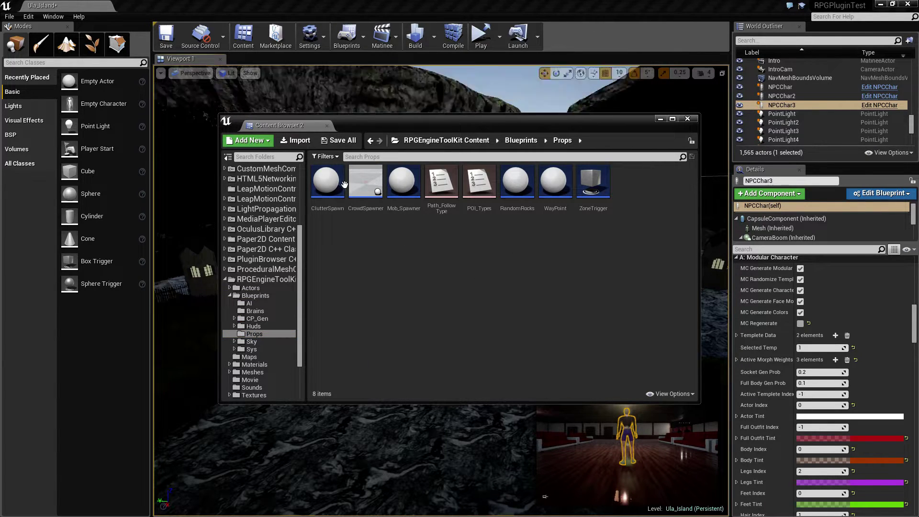
left_click(372, 179)
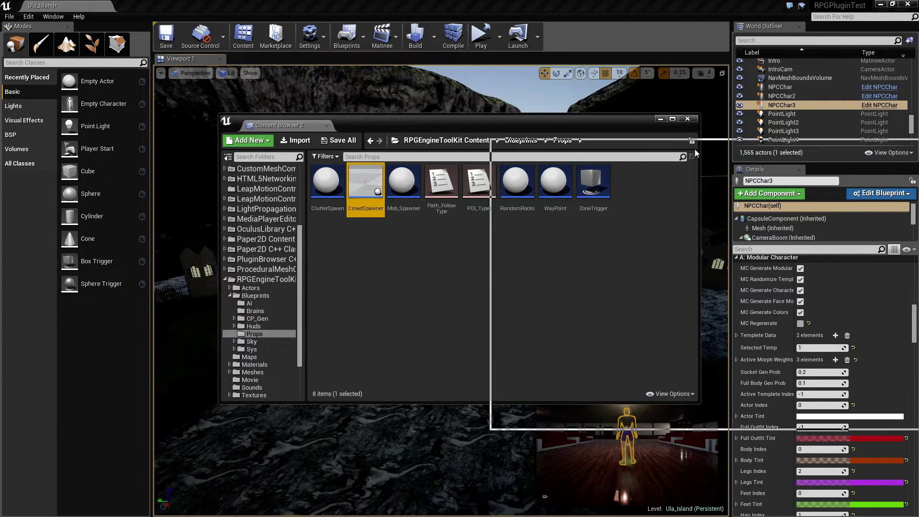
left_click_drag(703, 147, 707, 139)
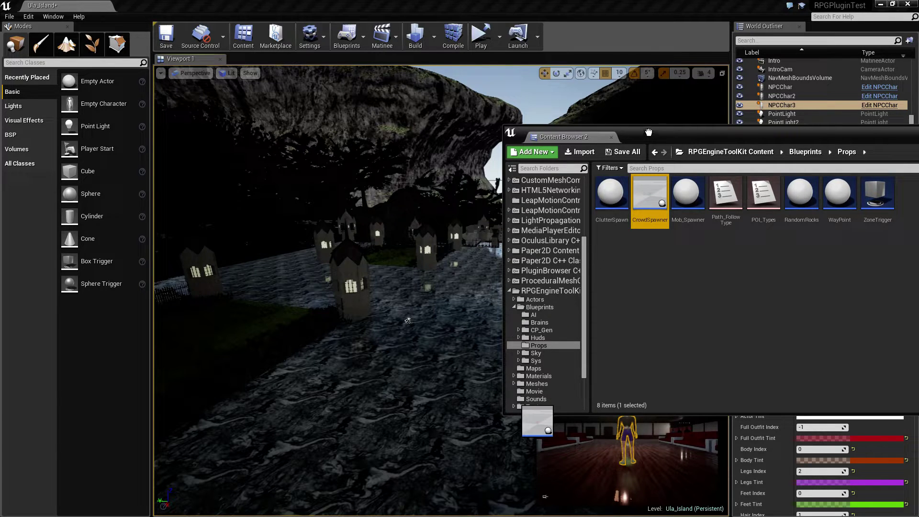
left_click_drag(649, 132, 651, 131)
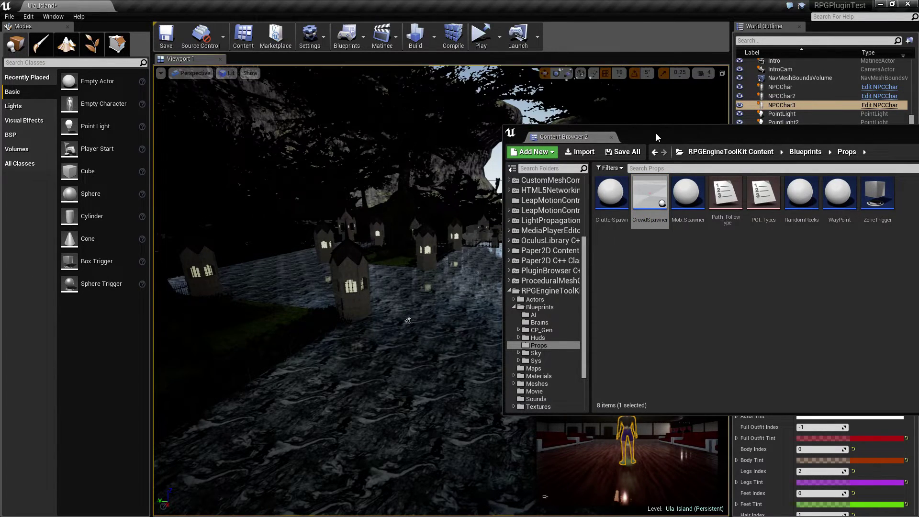
left_click_drag(652, 189, 415, 403)
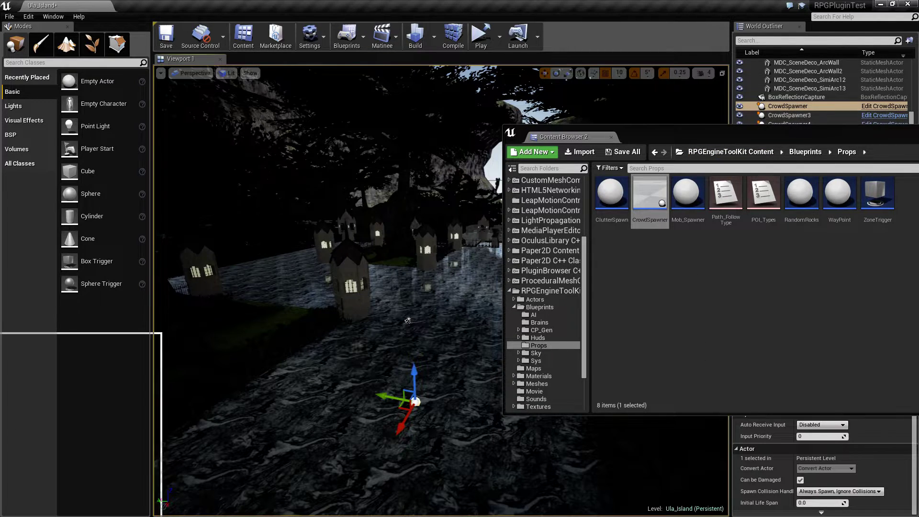
Raise the new CrowdSpawner along the Z axis above the street and examine its spawn area
left_click(775, 424)
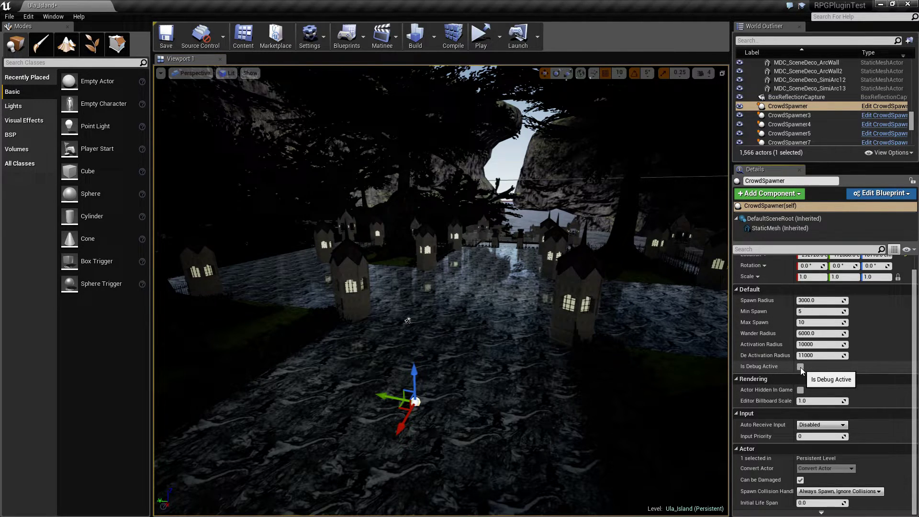
left_click_drag(415, 376, 447, 143)
scroll(543, 308, "down", 3)
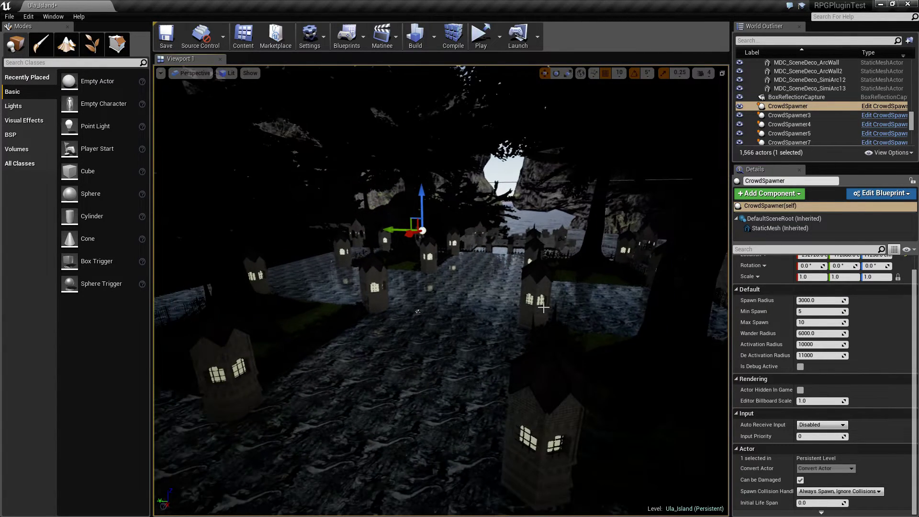
scroll(544, 308, "down", 5)
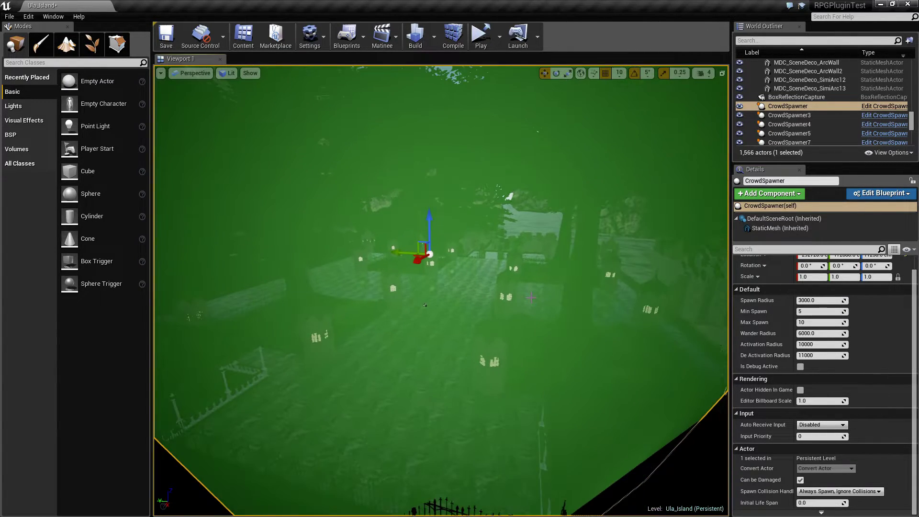
scroll(531, 298, "down", 3)
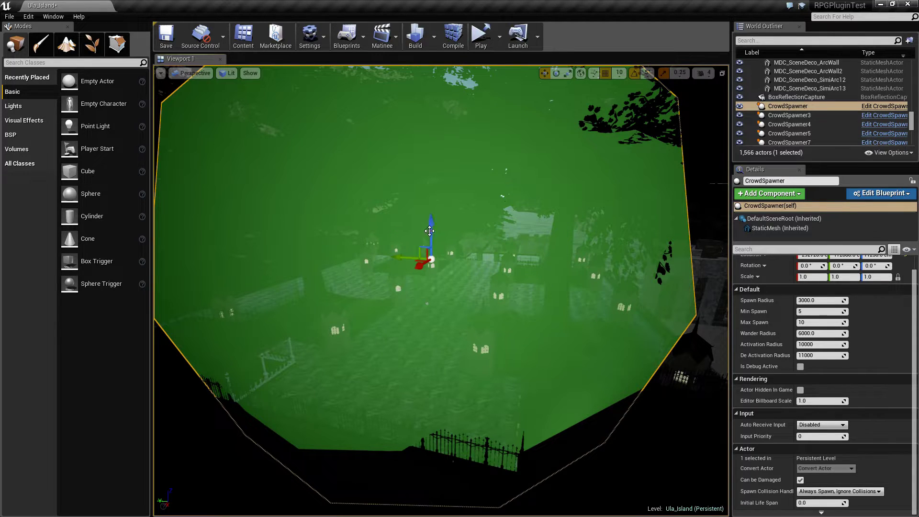
Lower the CrowdSpawner toward the street along the Z axis and move it along X to the far end of the street
left_click_drag(431, 229, 439, 306)
right_click_drag(440, 306, 467, 327)
right_click(467, 327)
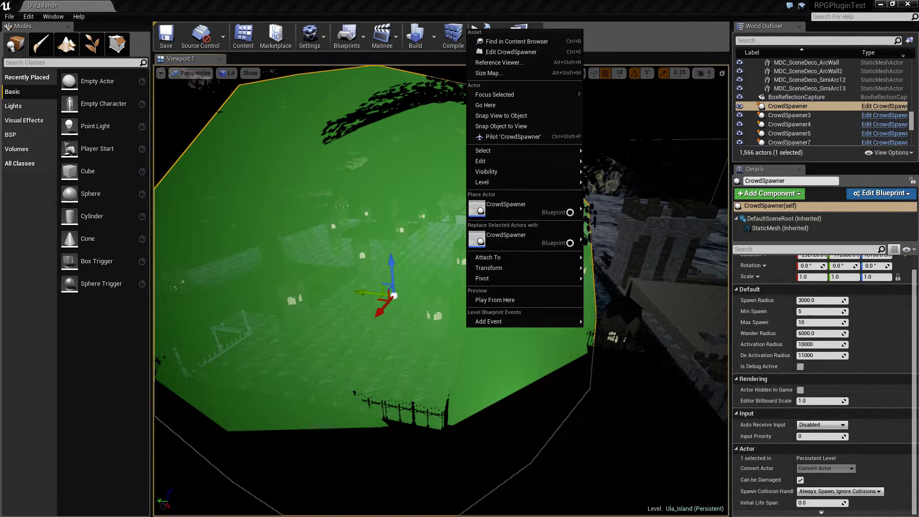
left_click(683, 7)
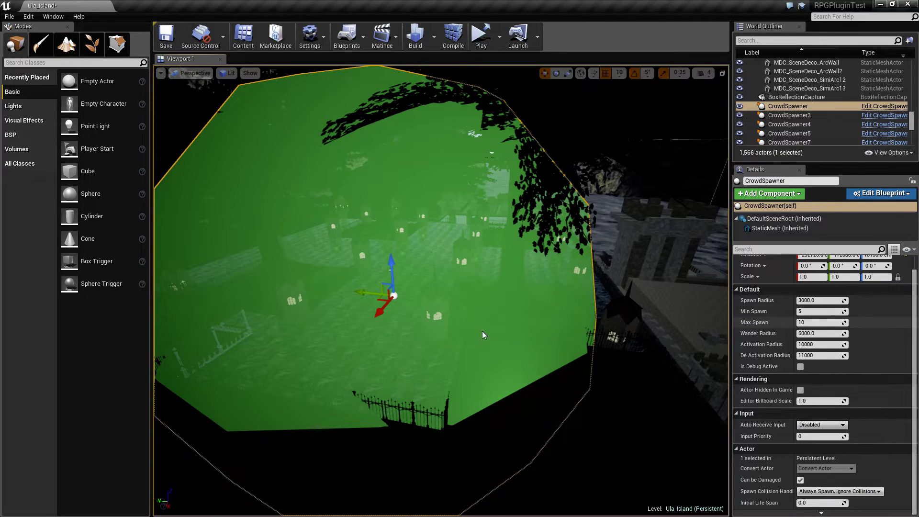
left_click_drag(380, 313, 460, 228)
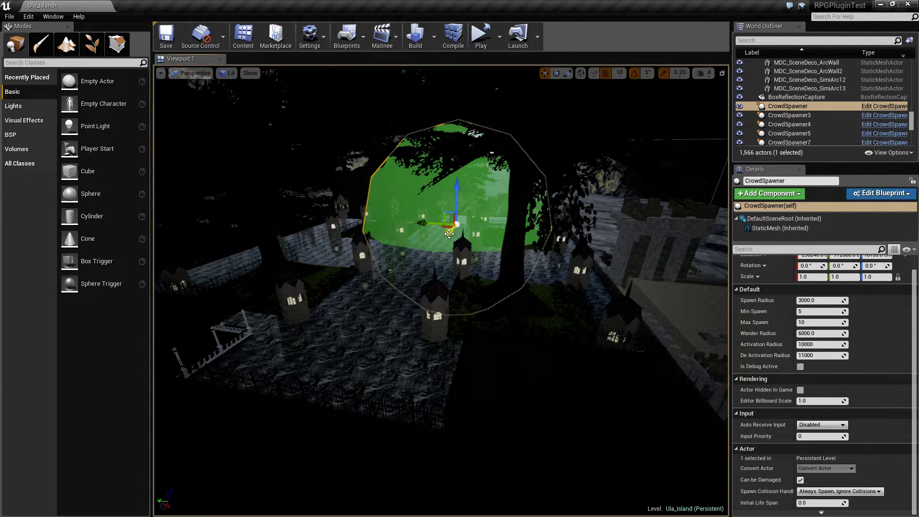
Duplicate the CrowdSpawner along the X axis nearer the street's front, and shift the copy's StaticMesh component along X
left_click_drag(450, 231, 375, 306, "alt")
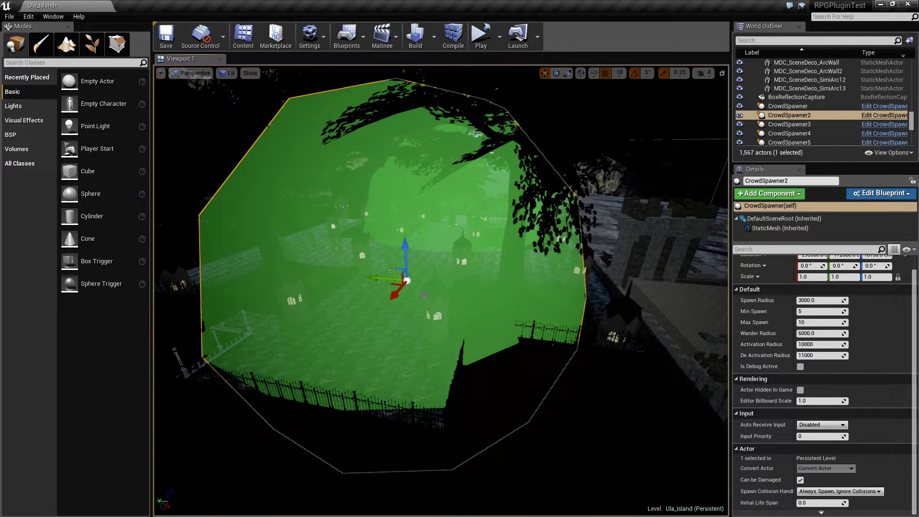
mouse_move(427, 294)
right_mouse_down()
mouse_move(408, 306)
mouse_move(512, 268)
mouse_move(445, 272)
mouse_move(443, 295)
right_mouse_up()
left_click(420, 304)
right_click(419, 304)
right_click(444, 295)
right_click(396, 295)
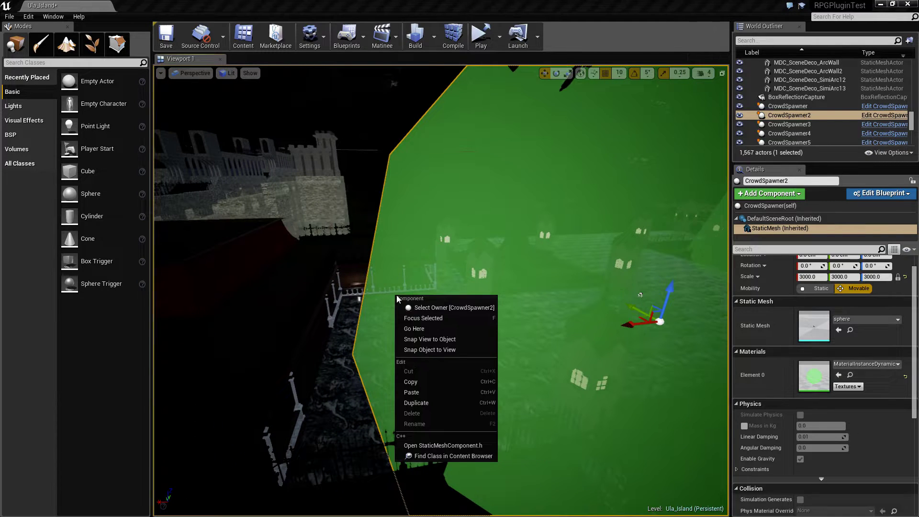
left_click(648, 328)
left_click_drag(643, 323, 580, 330, "shift")
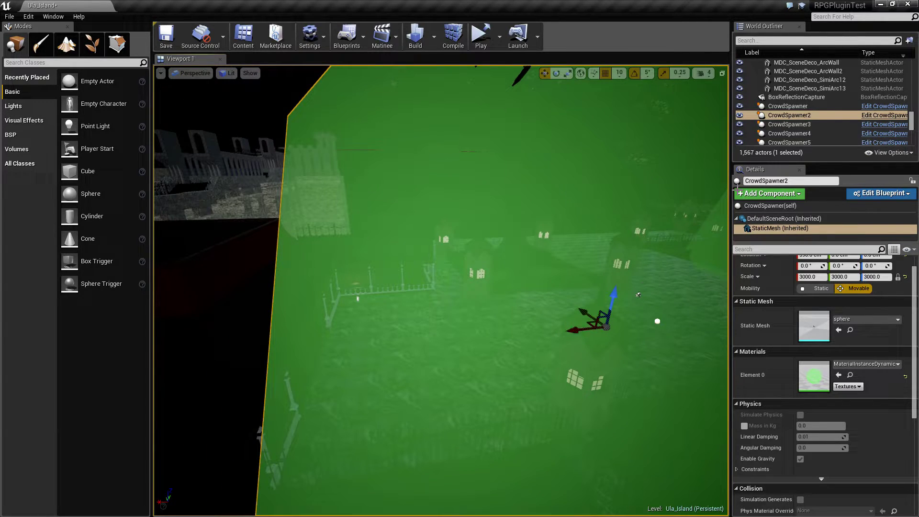
Place another CrowdSpawner on the lounge floor inside the building and adjust its height along the Z axis
right_click_drag(492, 317, 536, 287)
key("w")
key("w")
right_click(493, 317)
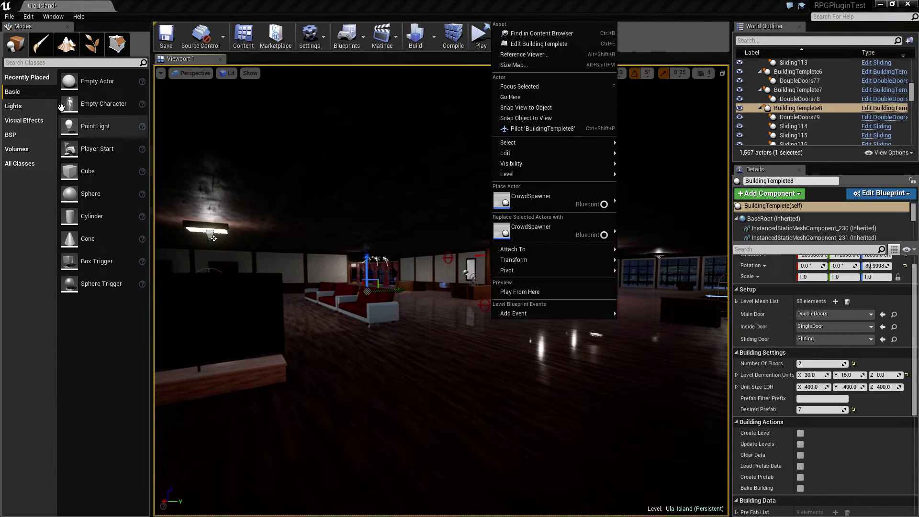
left_click_drag(0, 178, 446, 318)
left_click(445, 319)
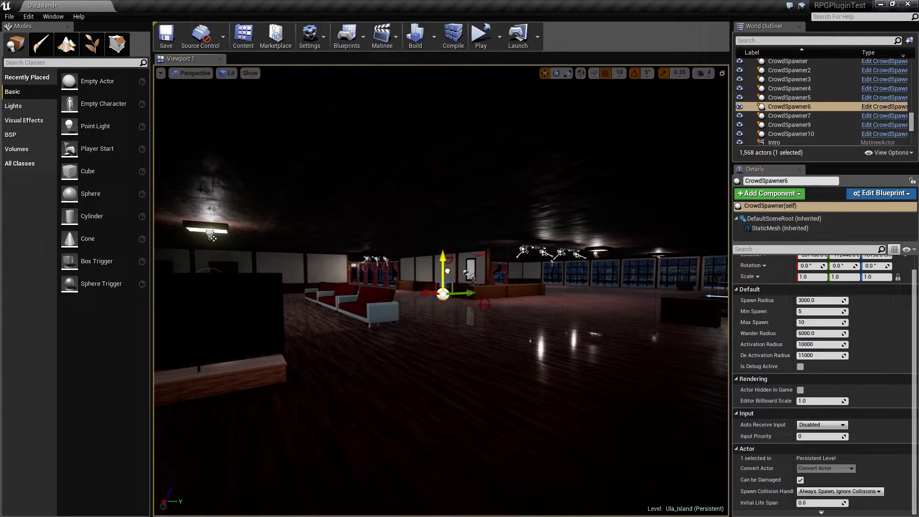
left_click_drag(448, 271, 447, 278)
Set the indoor CrowdSpawner's Spawn Radius to about 1655 and inspect the area it covers in the lounge
left_click_drag(817, 300, 799, 300)
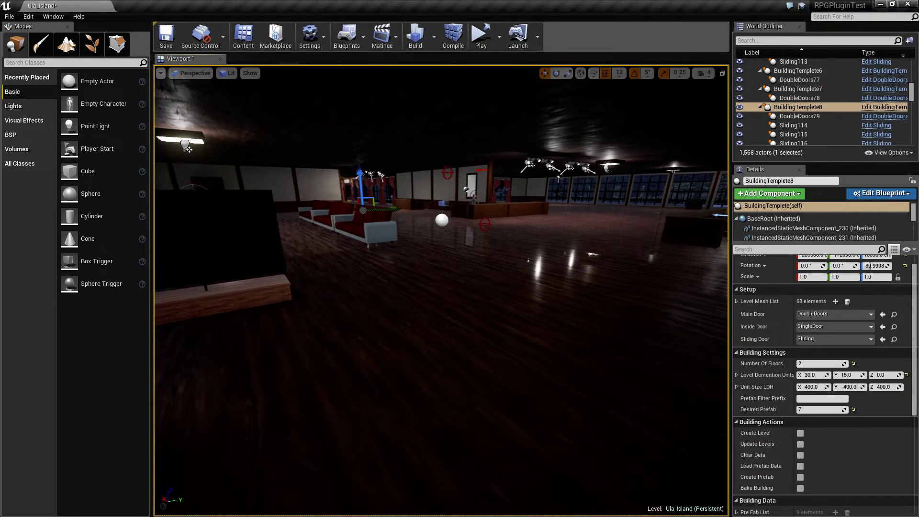
left_click(442, 220)
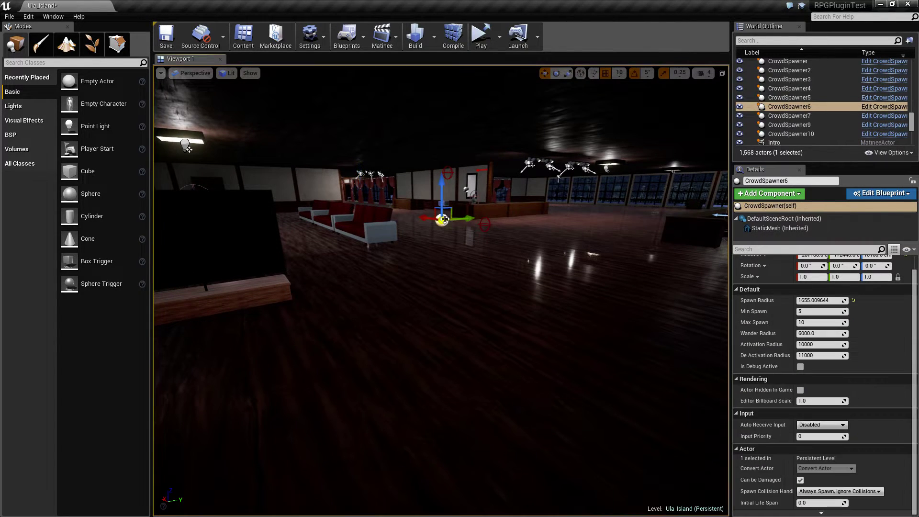
right_click(477, 256)
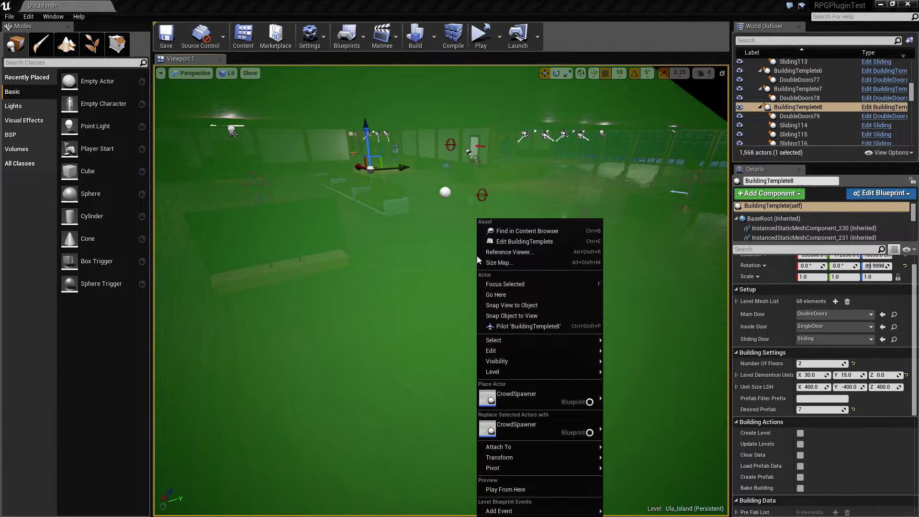
left_click(439, 238)
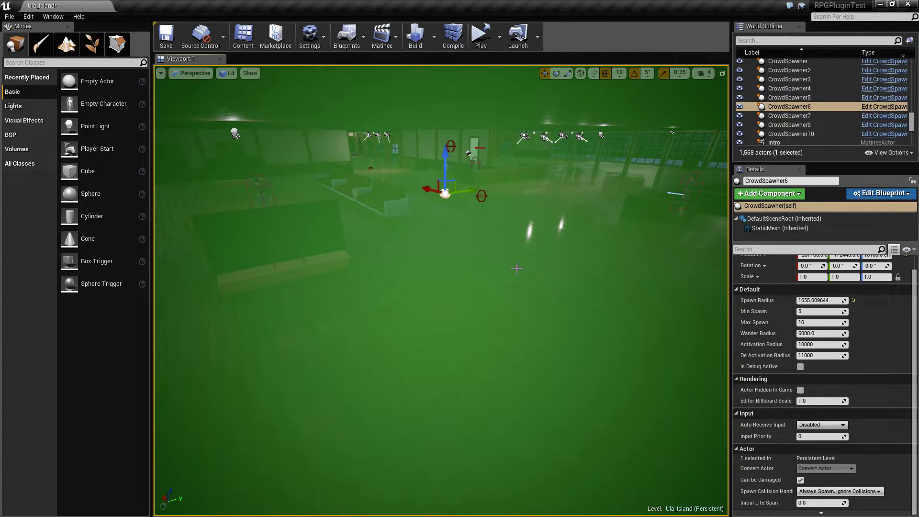
right_click_drag(517, 268, 556, 269)
key("w")
right_click_drag(466, 275, 467, 275)
left_click(337, 153)
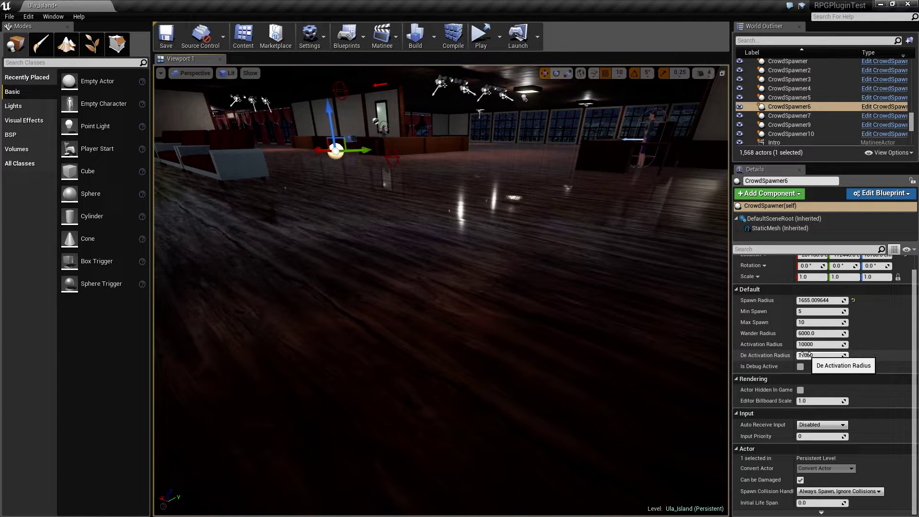
Play the level from inside the lounge and walk among the spawned NPCs to the room with the double doors
middle_click_drag(482, 311, 457, 297)
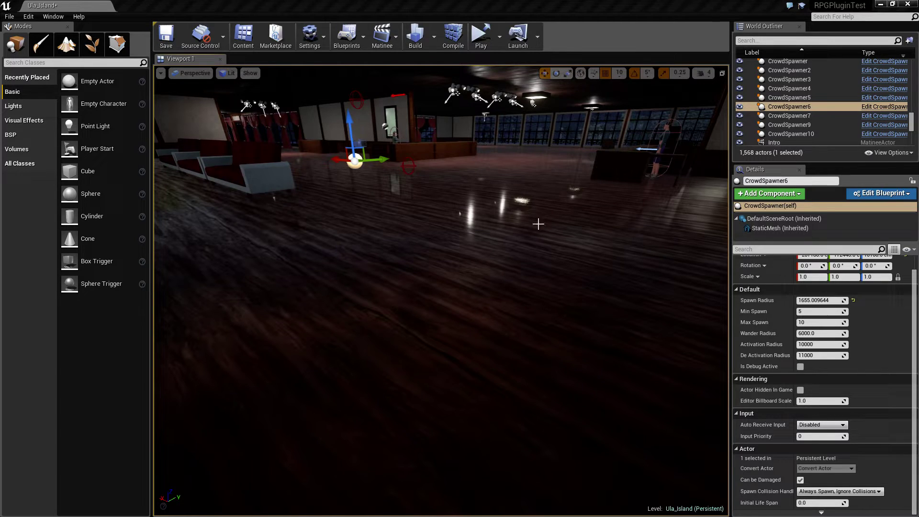
left_click(507, 279)
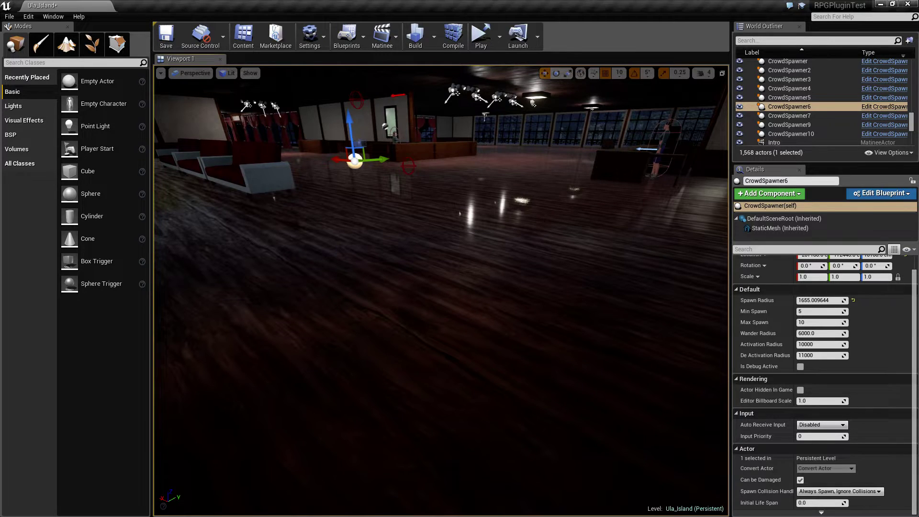
left_click(499, 37)
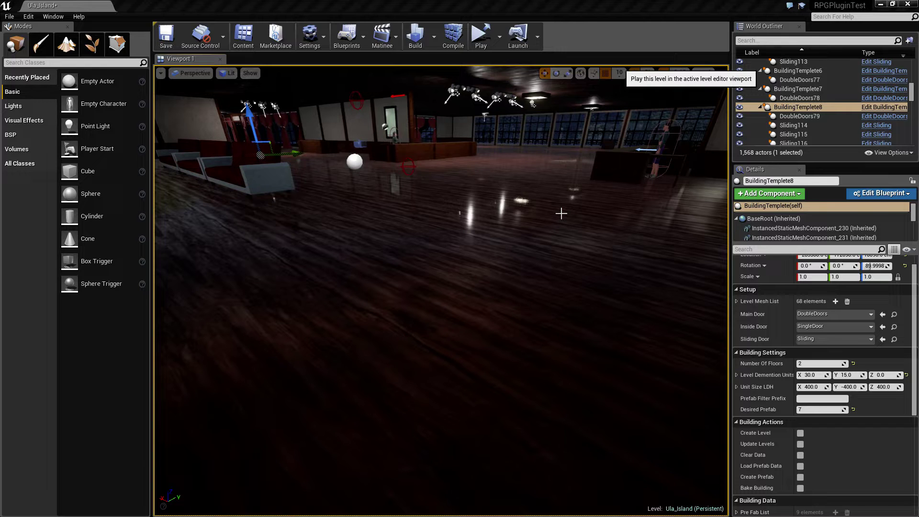
key("alt+p")
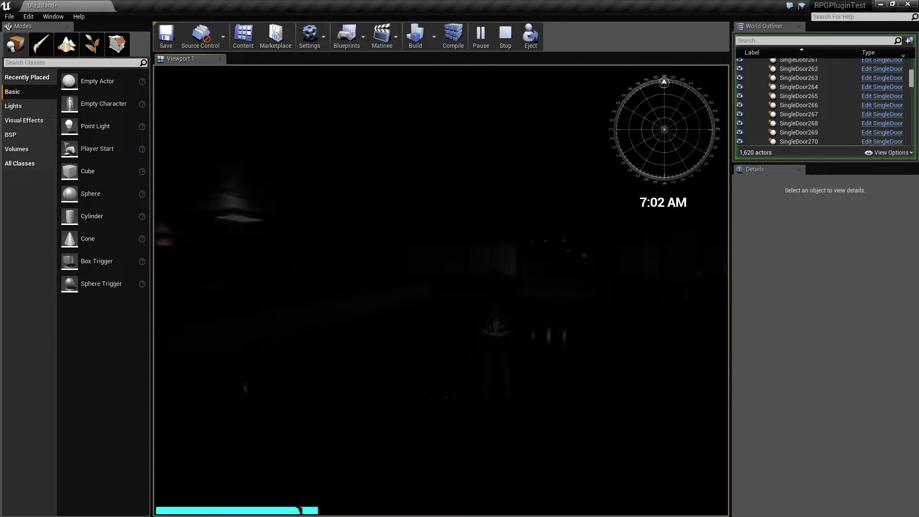
key("s")
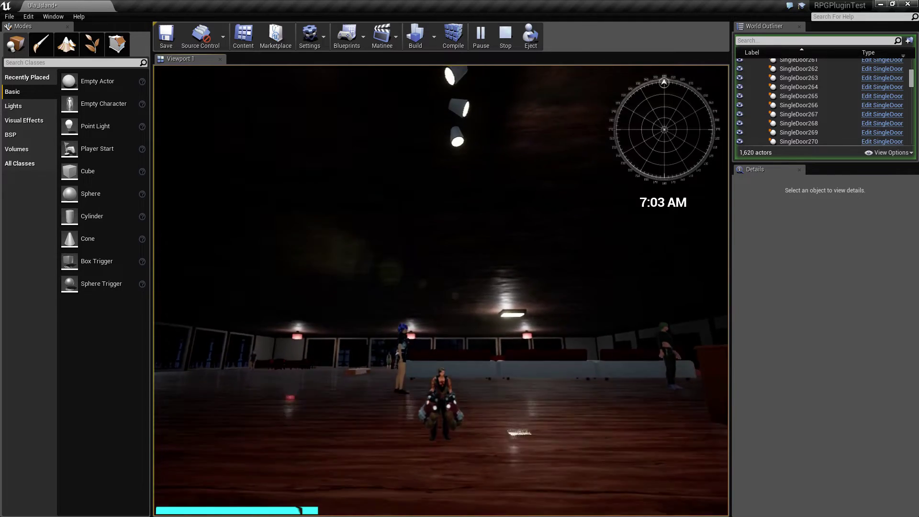
key("a")
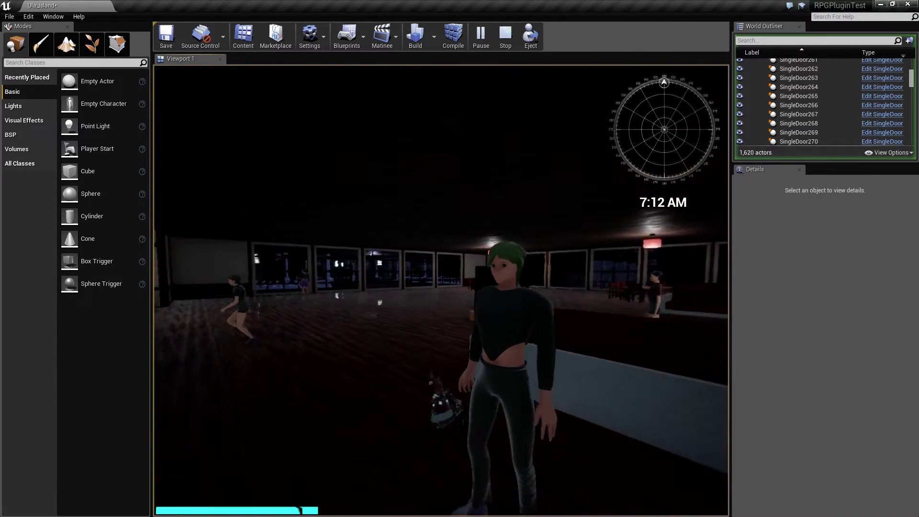
key("w")
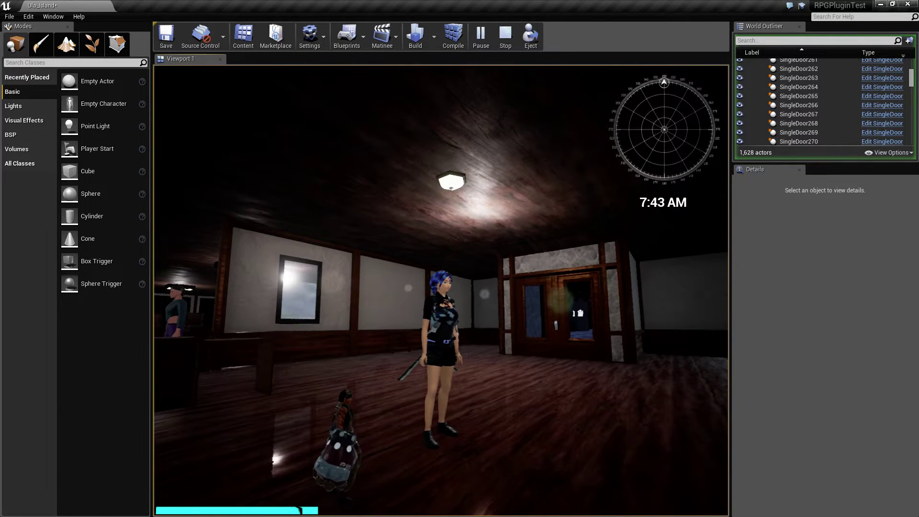
Open the in-game menu, display the viewport full screen, and bring up the Characters selection
key("Tab")
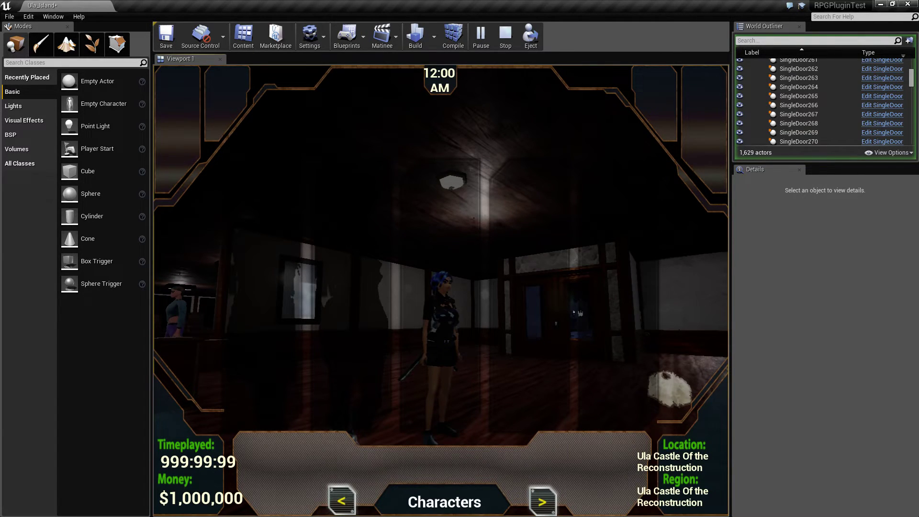
key("F11")
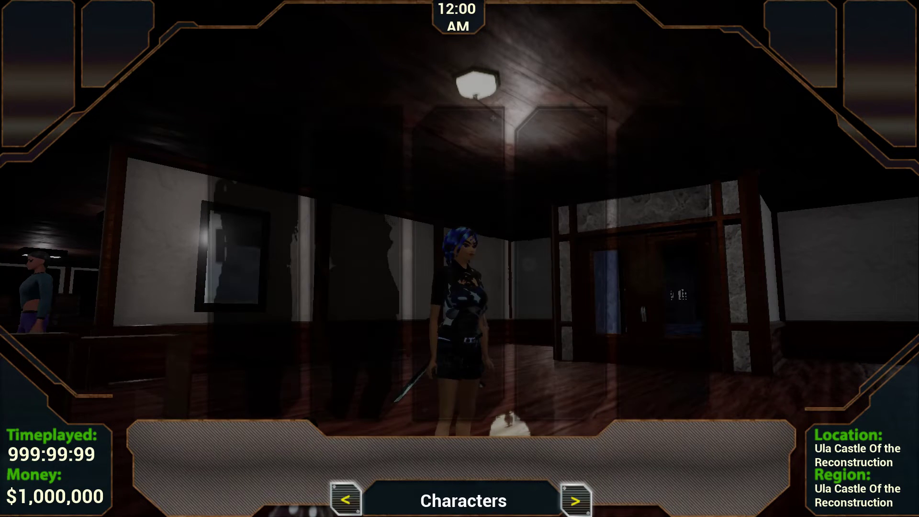
key("Right")
key("Left")
key("Right")
key("Left")
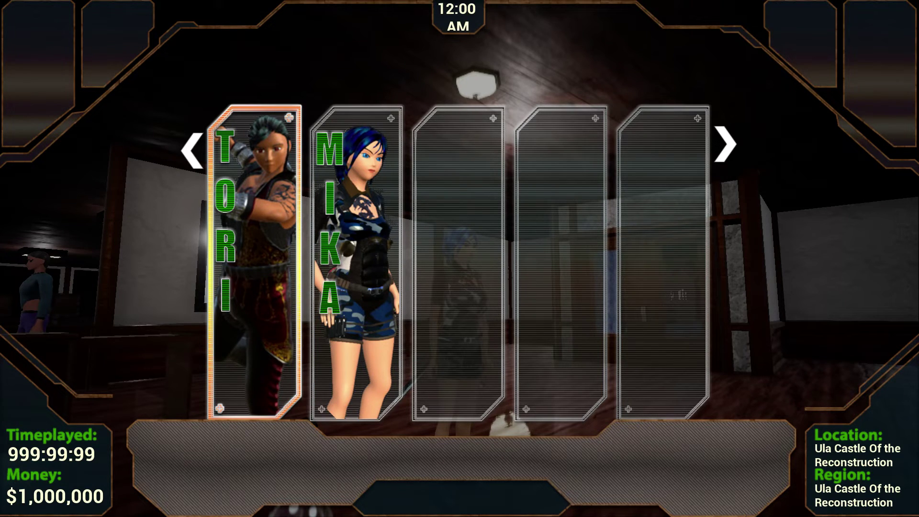
View the equipment pages of Tori and Mika, and return to the character selection
key("Return")
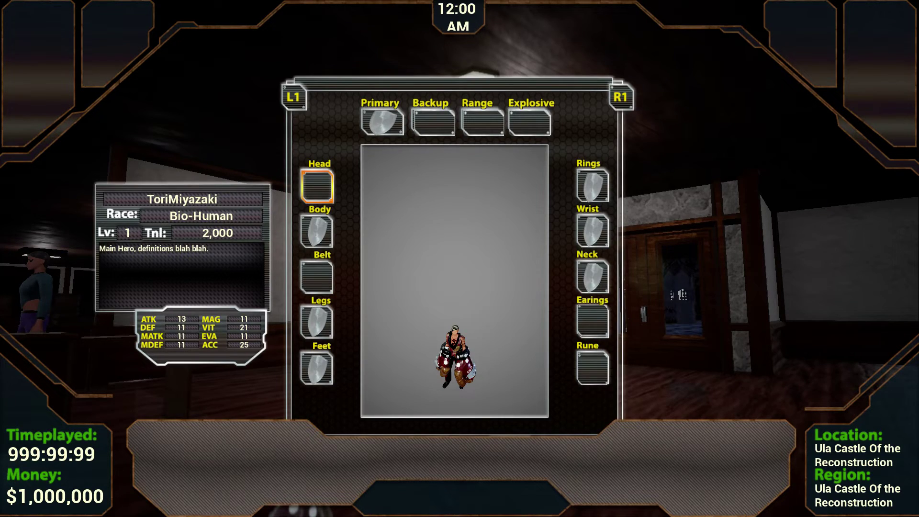
key("e")
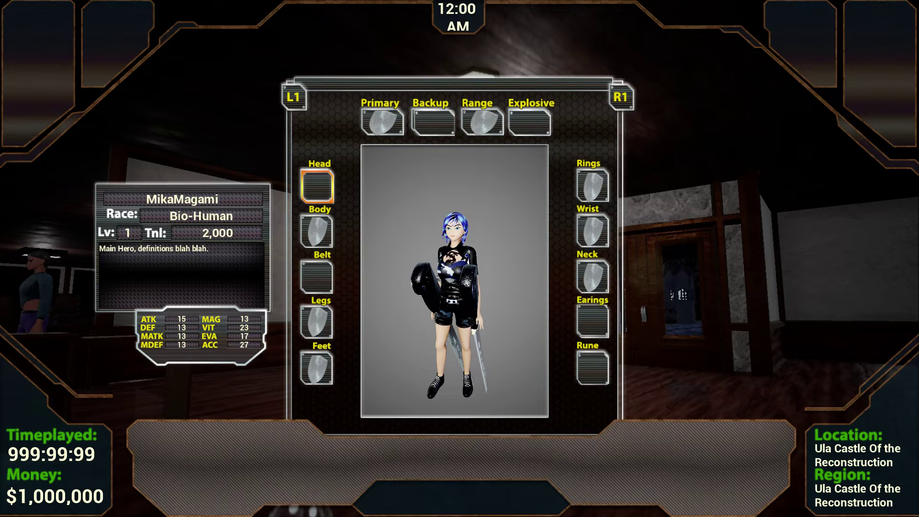
key("q")
key("e")
key("Up")
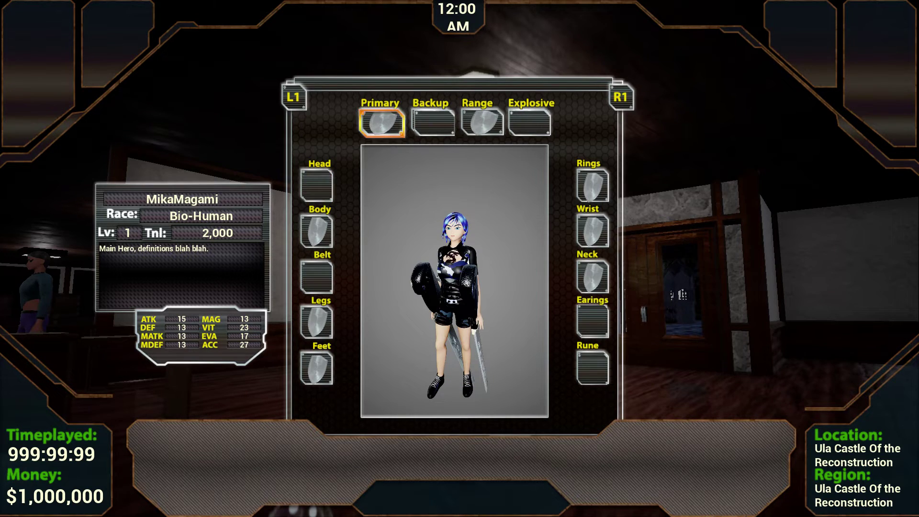
key("Down")
key("Escape")
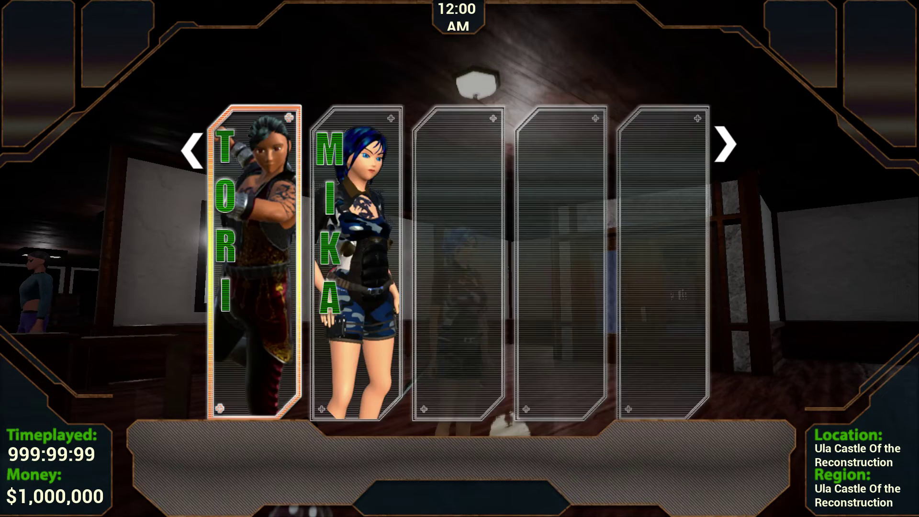
Reopen the character equipment page, switch between characters, and highlight Mika's Primary weapon slot
key("Escape")
key("Escape")
key("Escape")
key("Return")
key("Return")
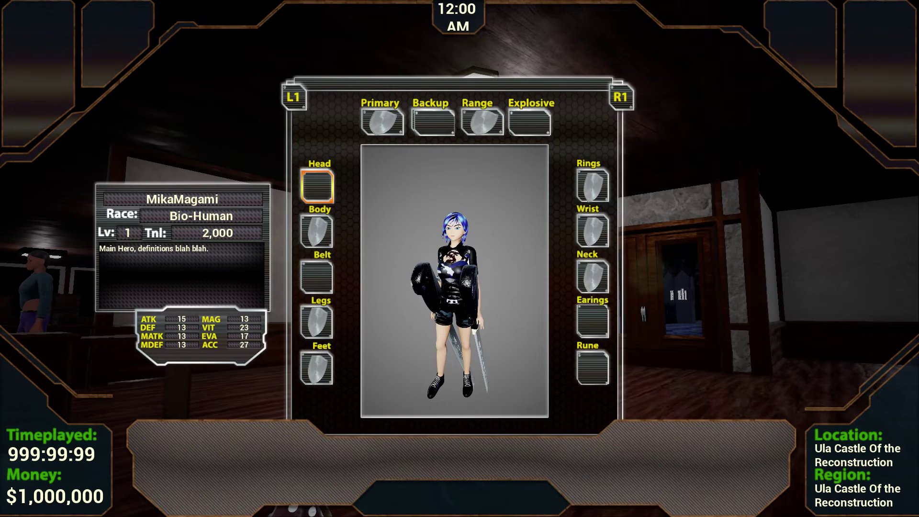
key("q")
key("e")
key("Up")
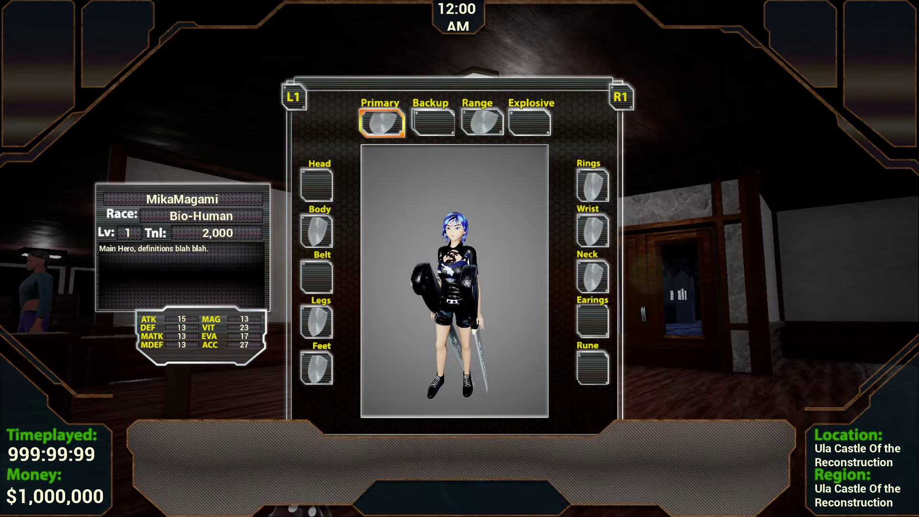
Look through Mika's weapon slots, remove the weapon from the Primary slot, and close its item list
key("Right")
key("Right")
key("Right")
key("Right")
key("Up")
key("Up")
key("Left")
key("Left")
key("Left")
key("Return")
key("Down")
key("Up")
key("Return")
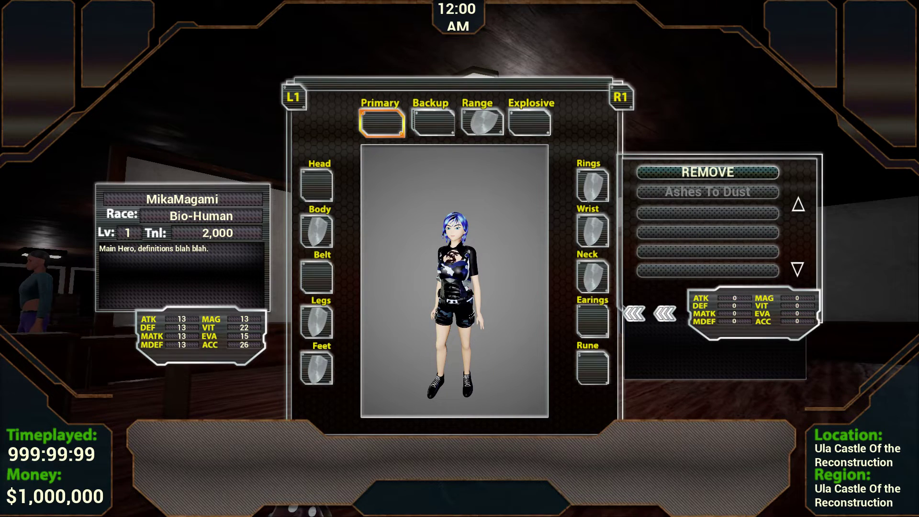
key("Down")
key("Escape")
Remove the weapon from Mika's Range slot and close its item list
key("Right")
key("Right")
key("Return")
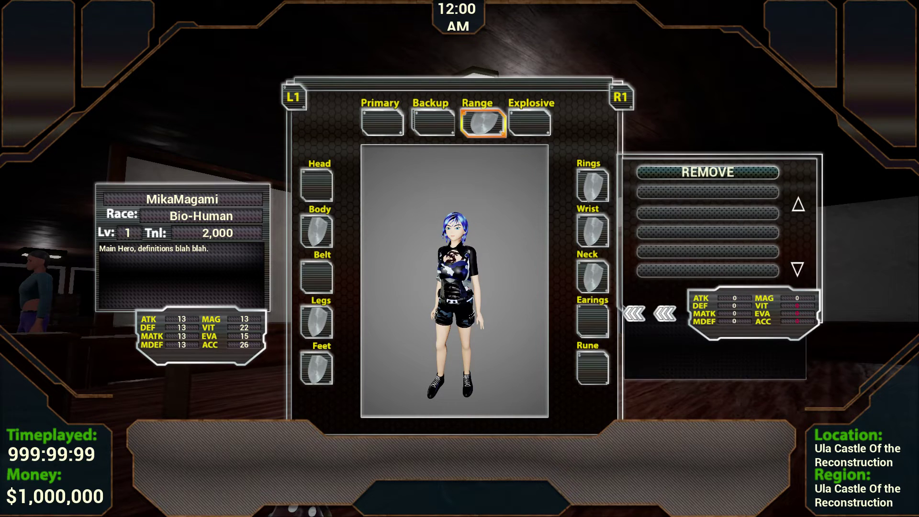
key("Down")
key("Up")
key("Return")
key("Escape")
Remove the item from Mika's Rings slot and close its item list
key("Right")
key("Down")
key("Down")
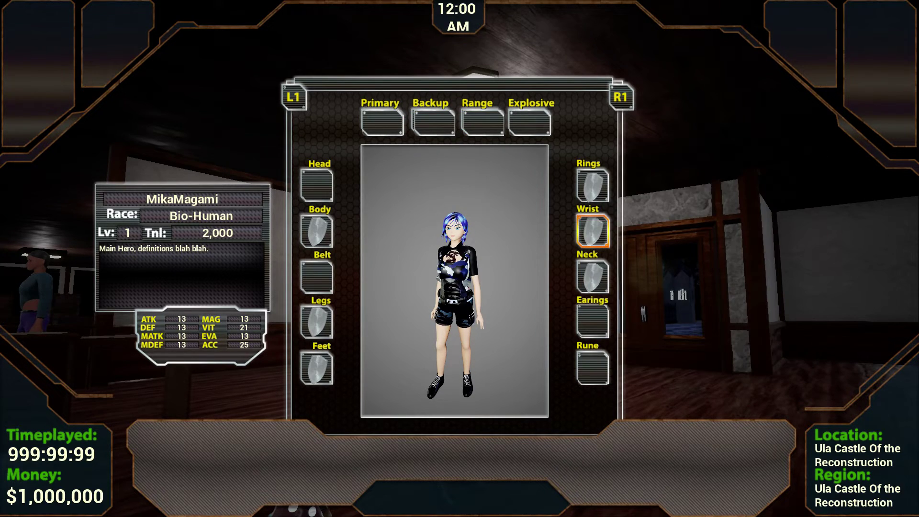
key("Up")
key("Return")
key("Return")
key("Escape")
Remove the item from Mika's Wrist slot and close its item list
key("Down")
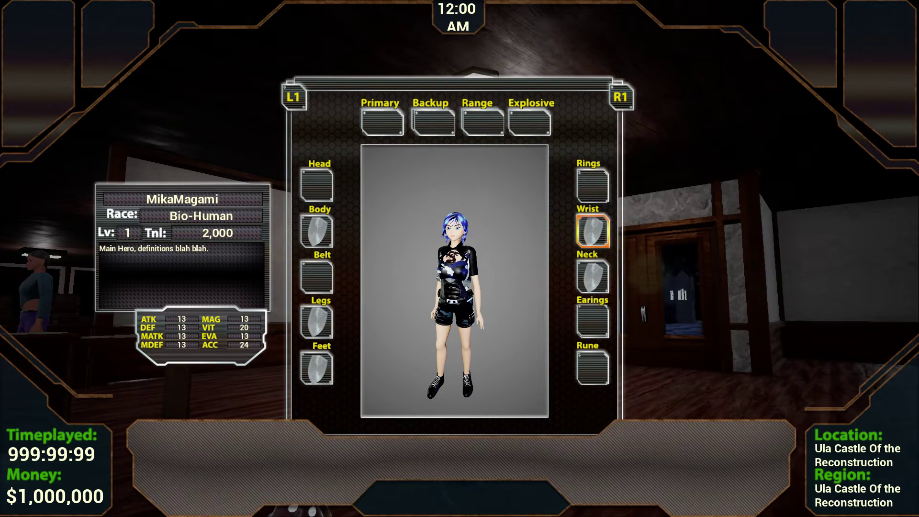
key("Return")
key("Return")
key("Escape")
Equip Ashes To Dust in Mika's Primary weapon slot
key("Down")
key("Up")
key("Up")
key("Up")
key("Left")
key("Left")
key("Left")
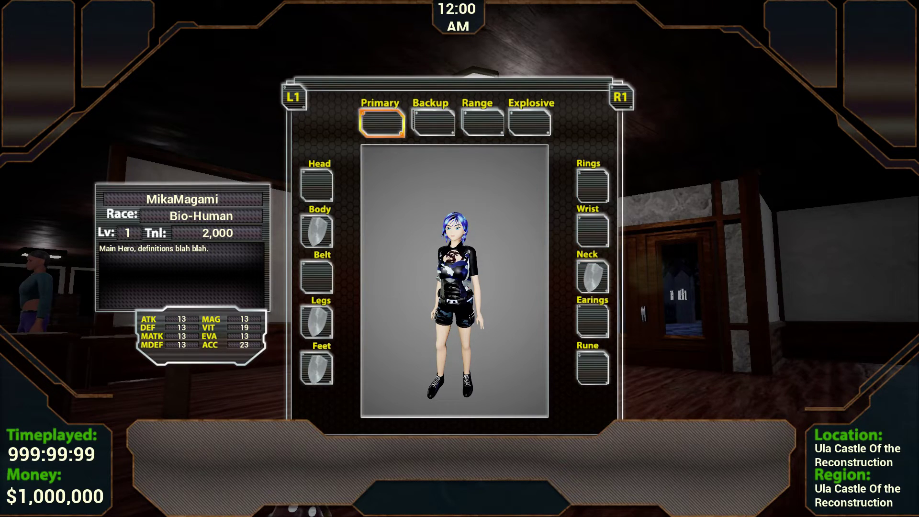
key("Down")
key("Up")
key("Return")
key("Down")
key("Down")
key("Up")
key("Return")
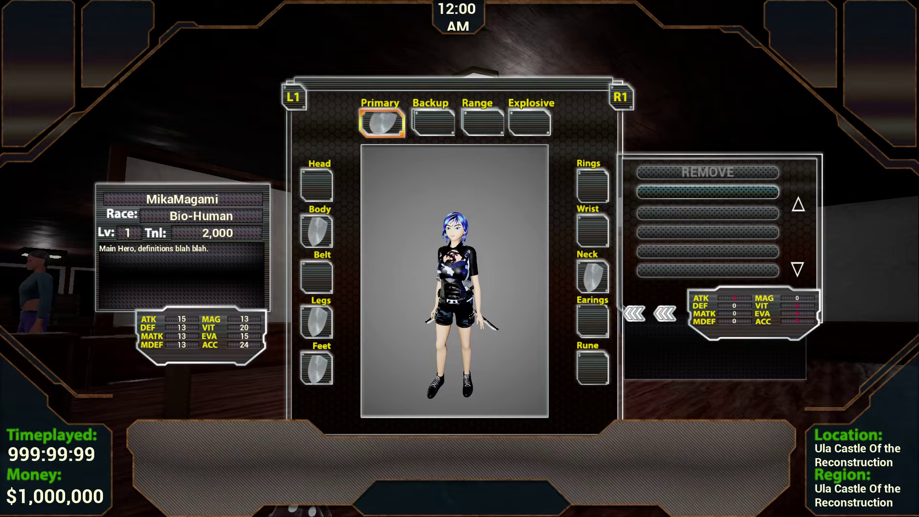
Equip Explosive Daggers in Mika's Range slot and close its item list
key("Escape")
key("Right")
key("Right")
key("Return")
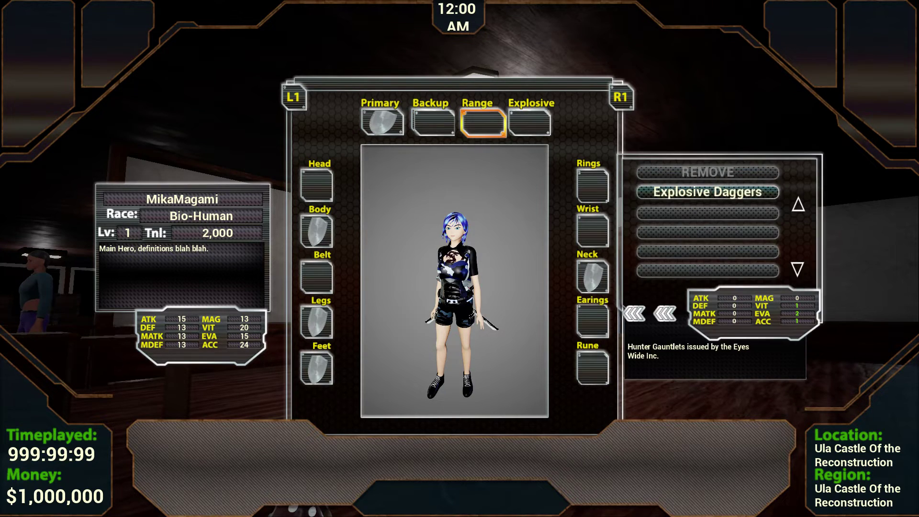
key("Return")
key("Escape")
key("Right")
key("Down")
key("Down")
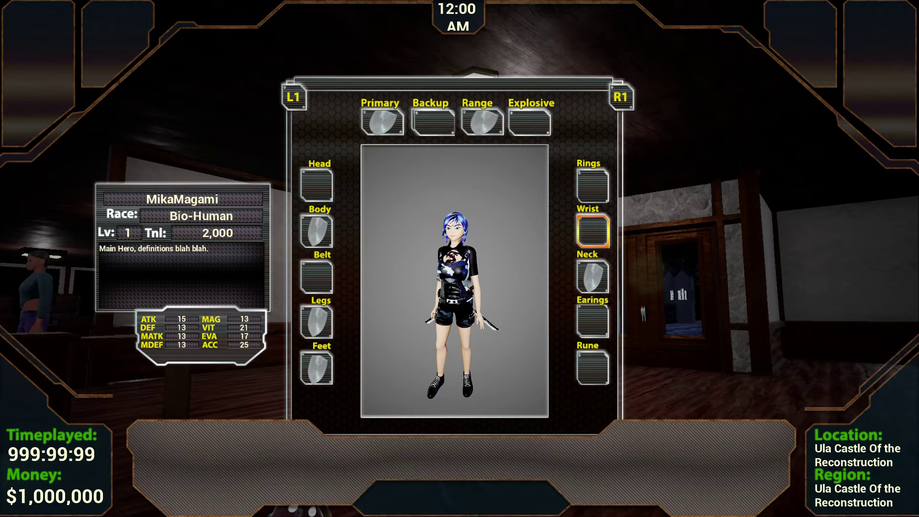
key("Up")
key("Up")
key("Left")
key("Left")
key("Left")
key("Down")
key("Down")
key("Down")
key("Down")
key("Down")
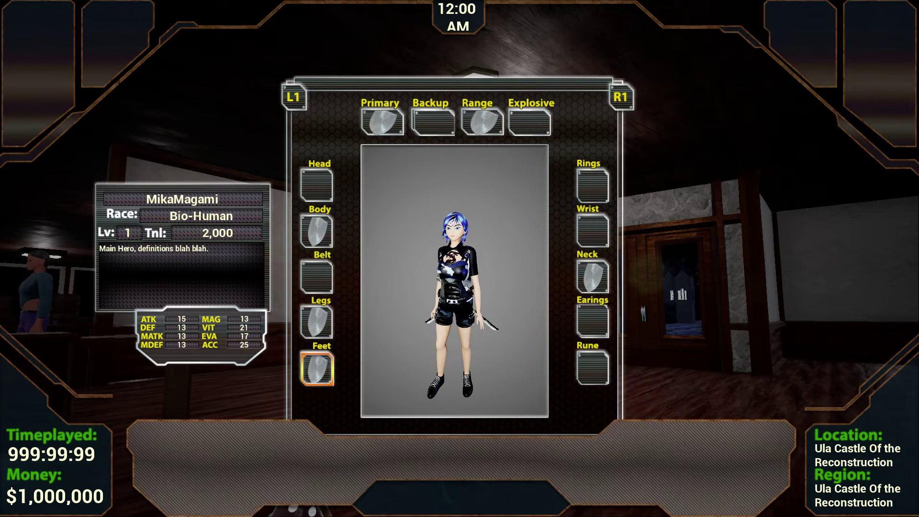
key("Up")
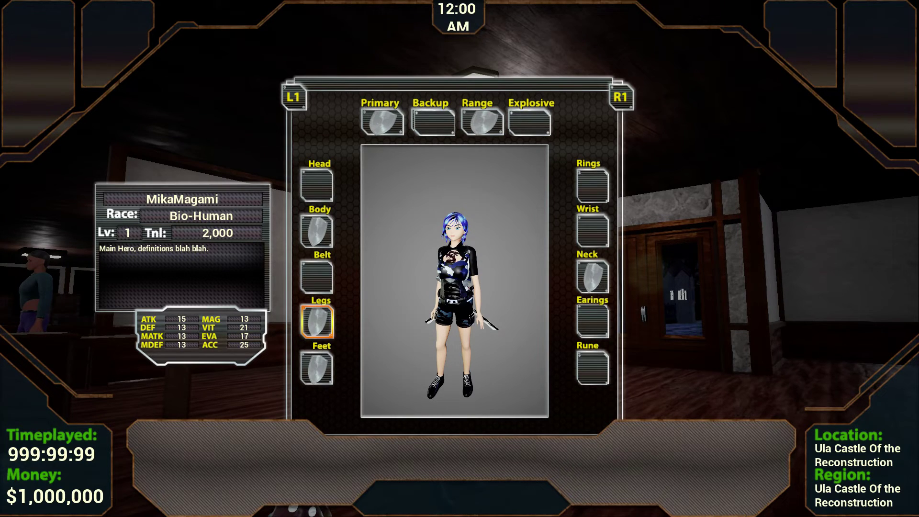
key("e")
key("q")
key("e")
key("Return")
key("Escape")
Remove the Training Vest from Mika's Body slot, equip it again and close the item list
key("Down")
key("Up")
key("Up")
key("Up")
key("Return")
key("Return")
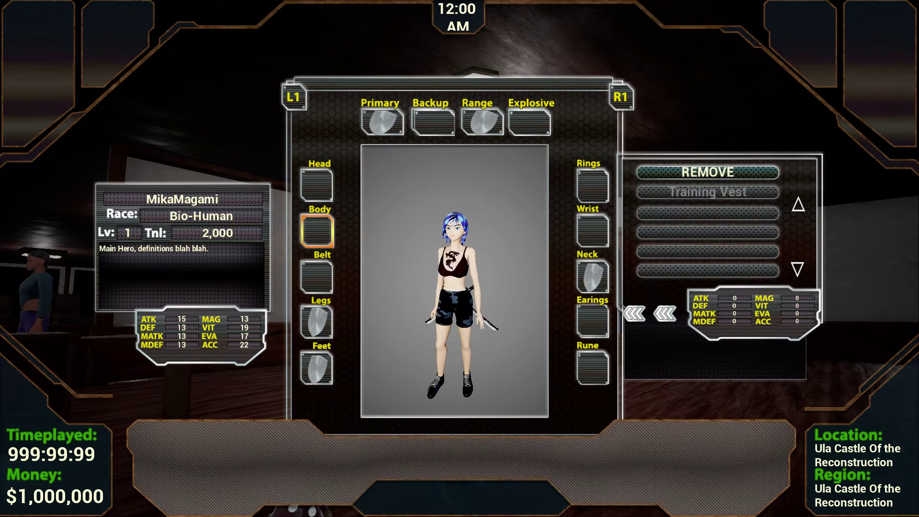
key("Down")
key("Return")
key("Escape")
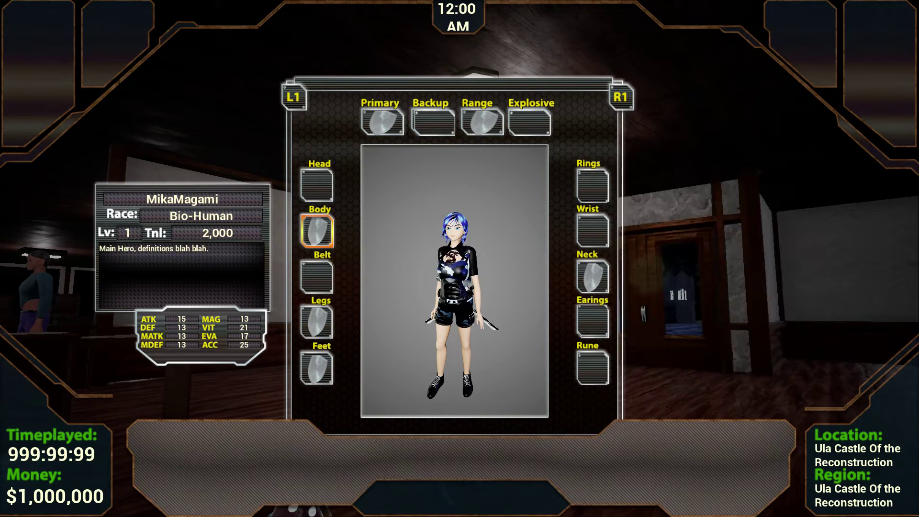
Leave the character equipment screen and show the Armor category of the Items inventory
key("Escape")
key("Escape")
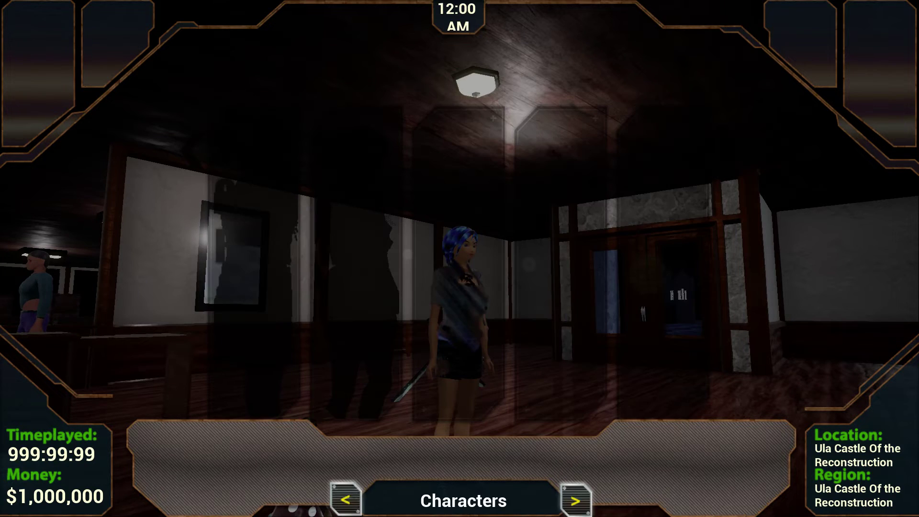
key("Right")
key("Return")
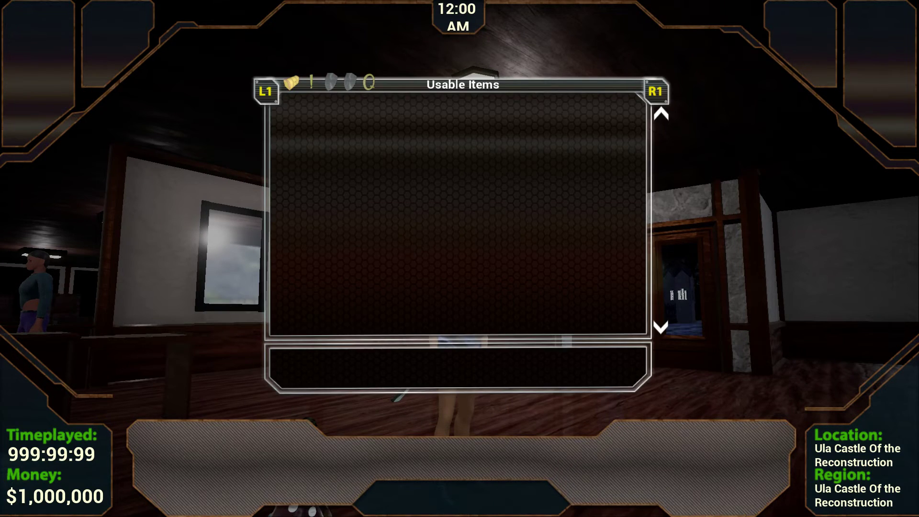
key("e")
key("e")
key("e")
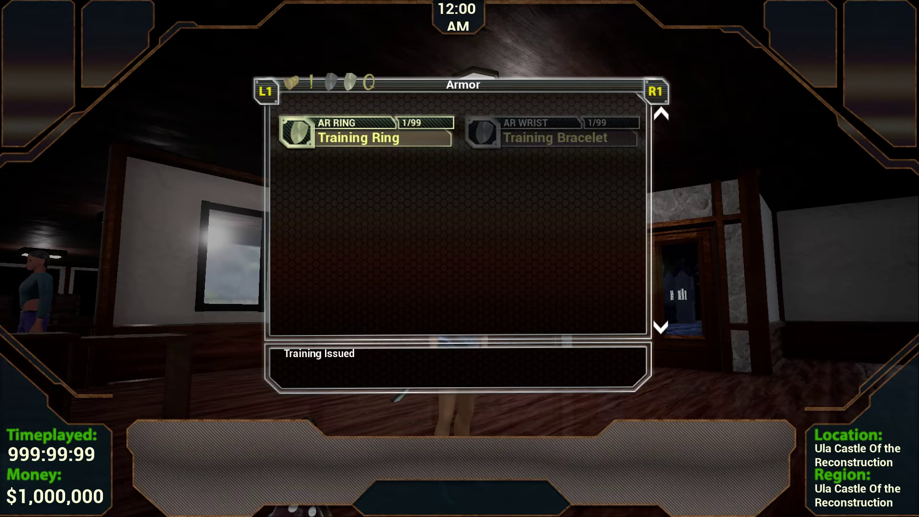
Examine the available item actions for the Training Ring and the Training Bracelet in the Armor category
key("Right")
key("Left")
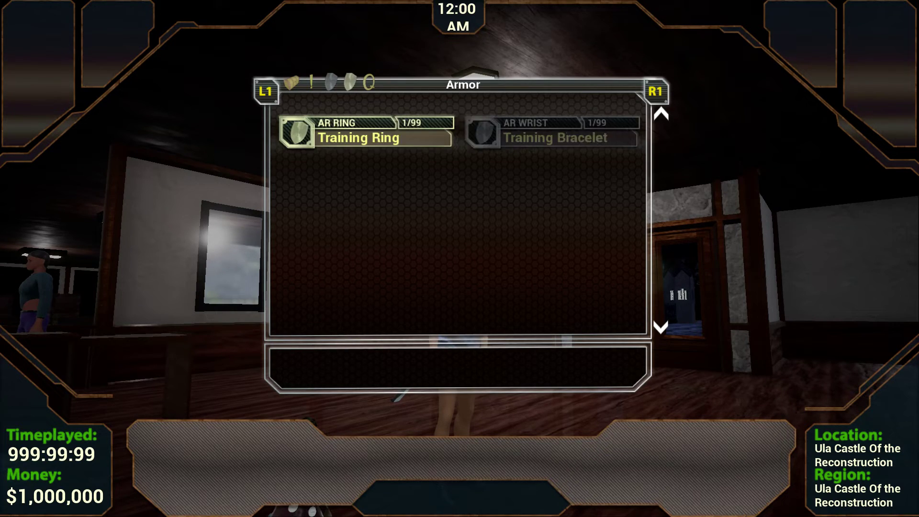
key("Right")
key("Left")
key("Right")
key("Left")
key("Return")
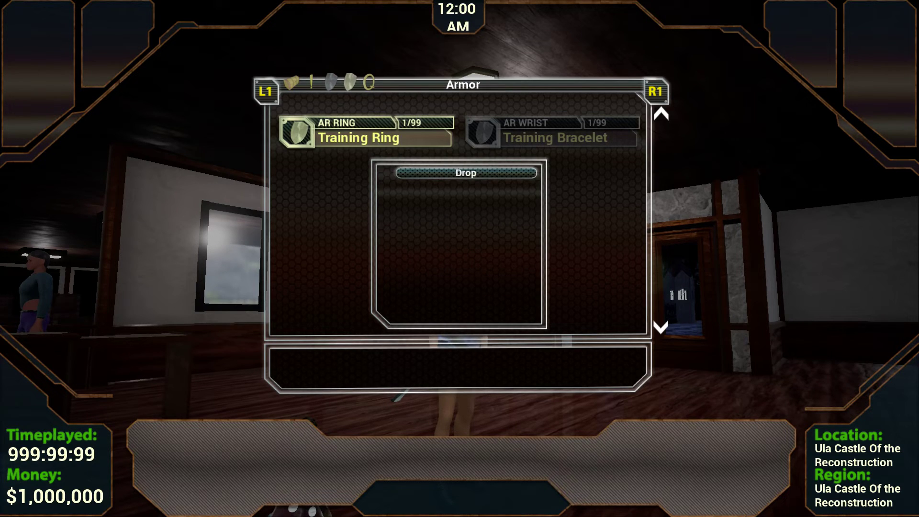
key("Return")
key("Return")
key("Right")
key("Return")
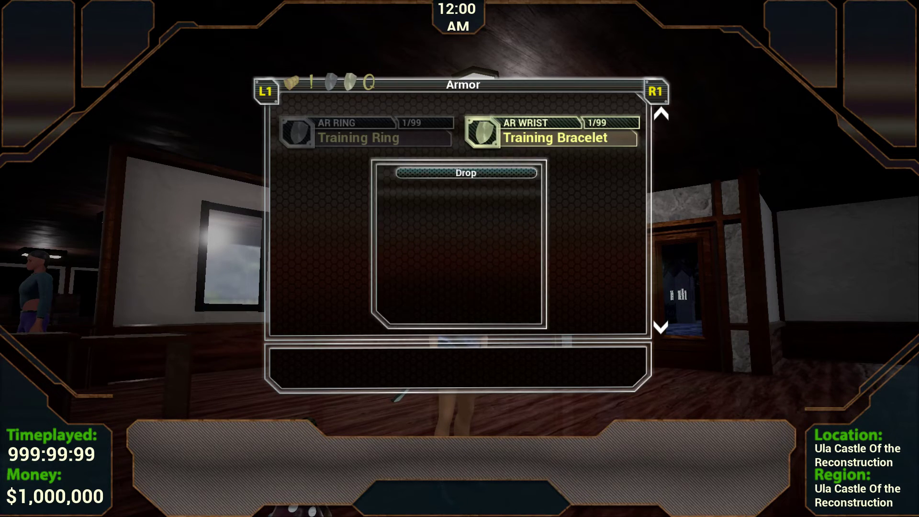
key("Escape")
key("Escape")
key("Return")
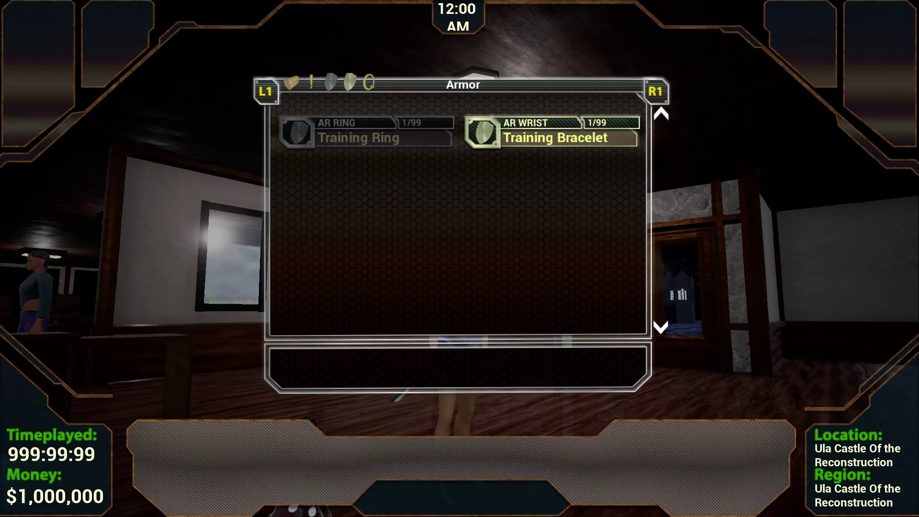
Look through the inventory's Weapons and Battle Items categories, and return to gameplay
key("e")
key("q")
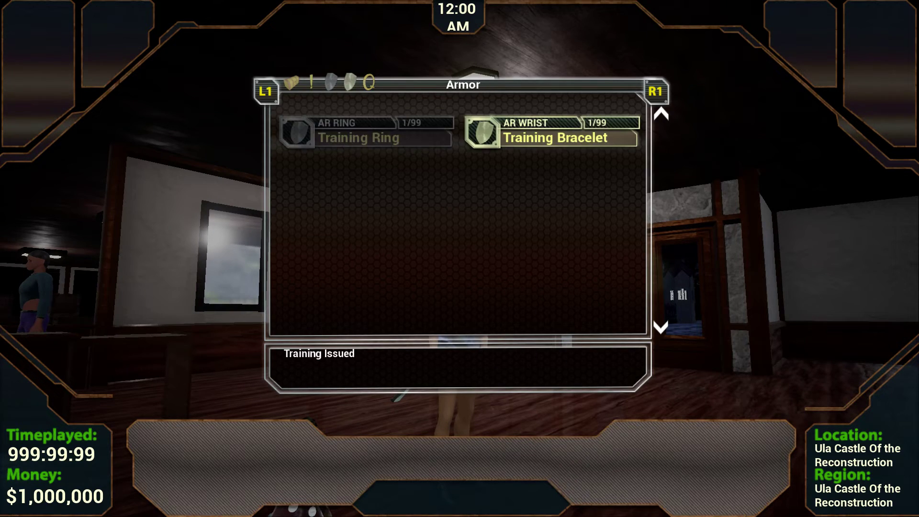
key("q")
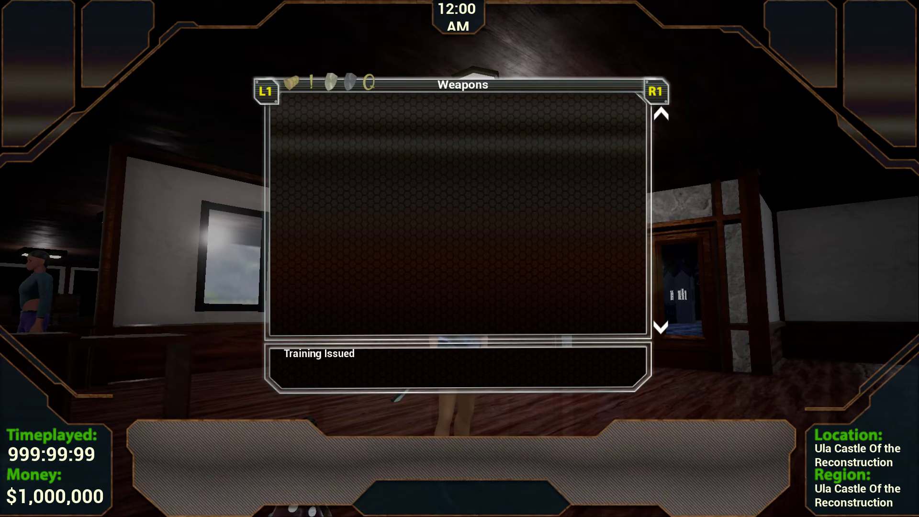
key("e")
key("q")
key("q")
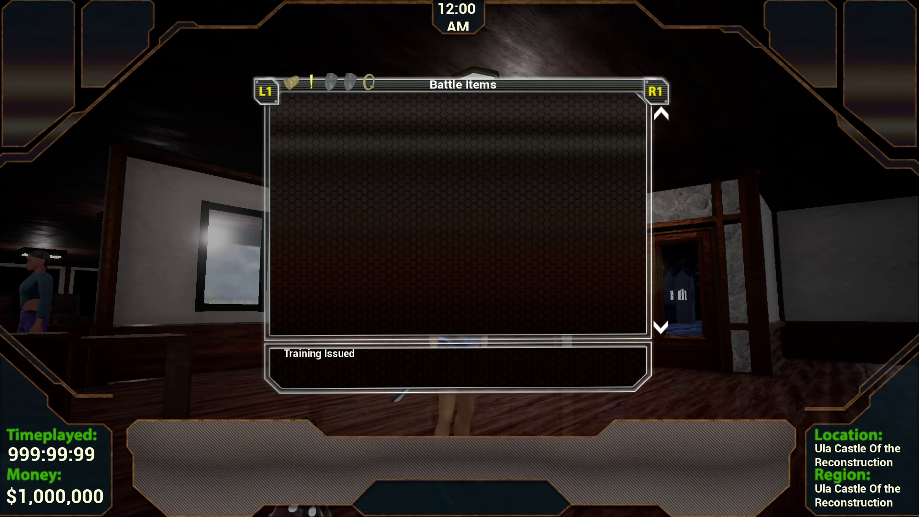
key("Escape")
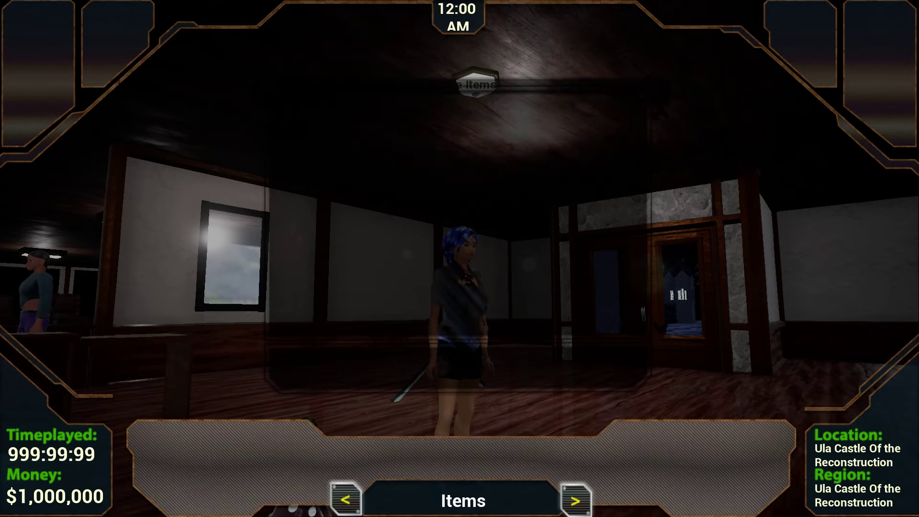
key("Escape")
Walk up to the vendor behind the counter, talk to her and open the Buy list
key("w")
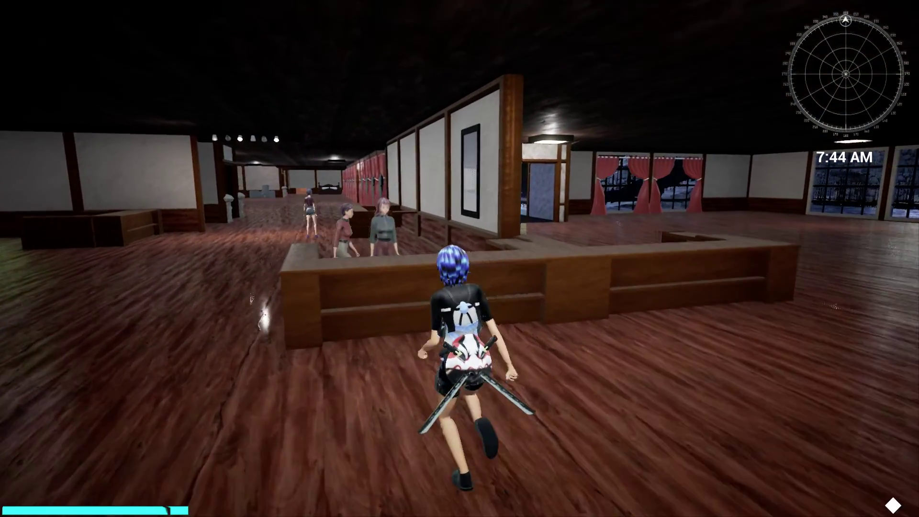
key("e")
key("e")
key("e")
key("e")
key("e")
key("e")
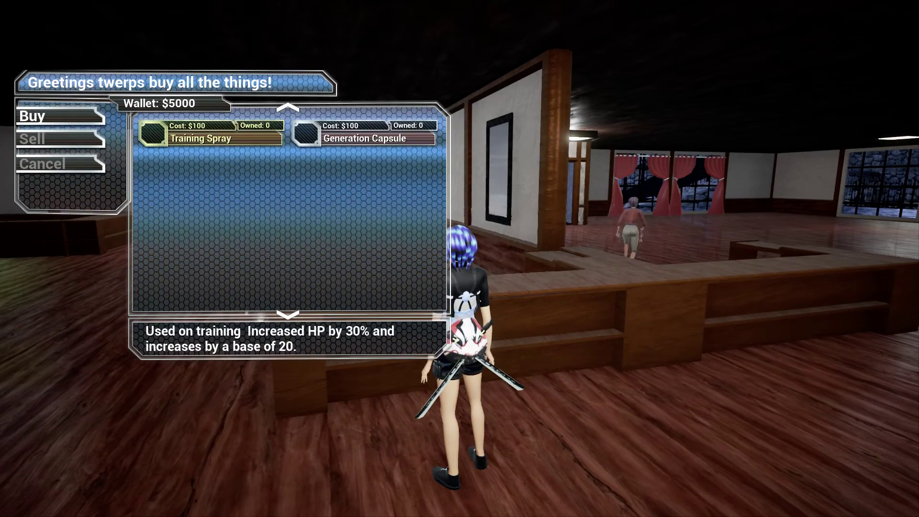
Buy six Generation Capsules from the vendor
key("Right")
key("Return")
key("Return")
key("Return")
key("Return")
key("Return")
key("Return")
Buy 10 Training Sprays from the vendor
key("Left")
key("Return")
key("Return")
key("Return")
key("Return")
key("Return")
key("Return")
Buy three more Generation Capsules and leave the shop
key("Right")
key("Return")
key("Return")
key("Return")
key("Escape")
key("Escape")
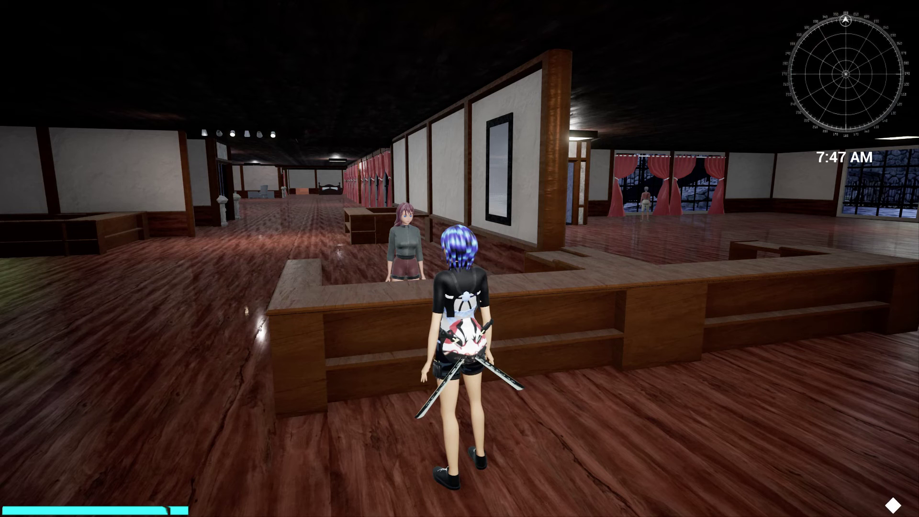
Open the Items inventory and show the purchased goods in the Battle Items category
key("Tab")
key("Right")
key("Left")
key("Return")
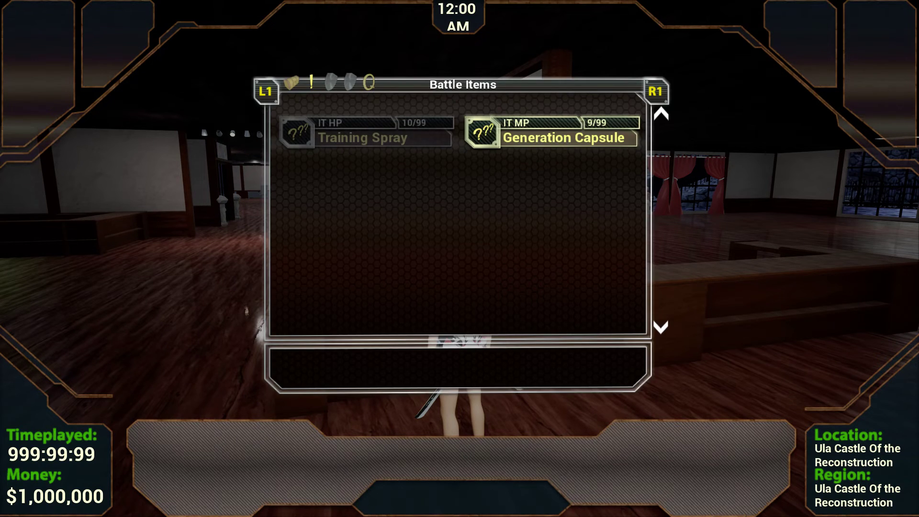
key("Left")
key("q")
key("e")
Examine the Training Spray and Generation Capsule entries, check the Usable Items category, and close the inventory
key("Right")
key("Left")
key("Right")
key("Left")
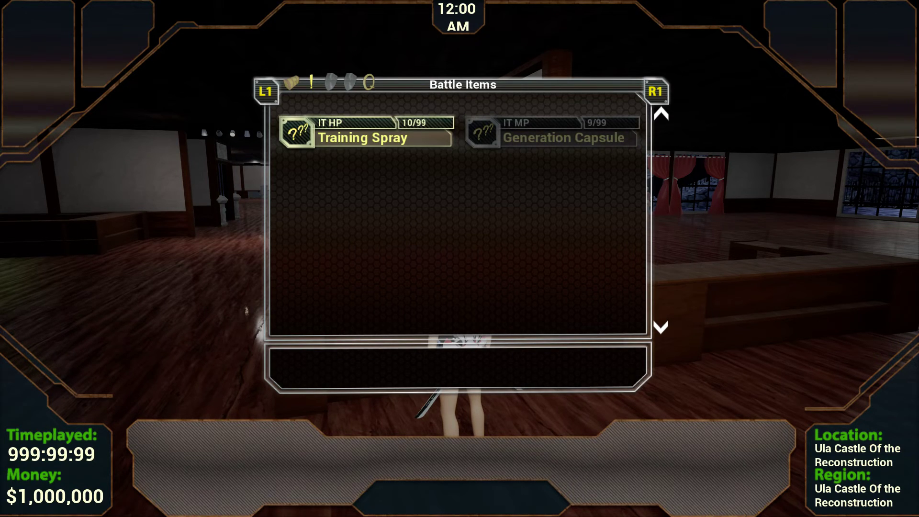
key("Left")
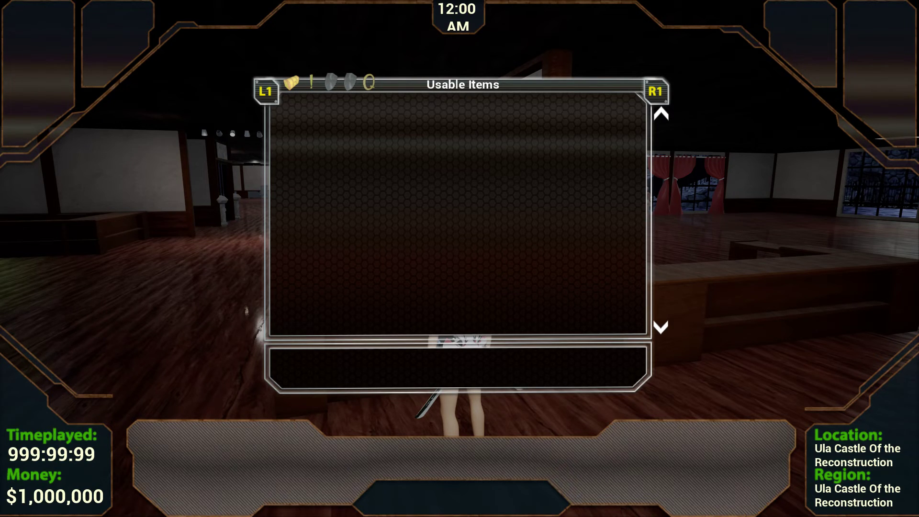
key("Right")
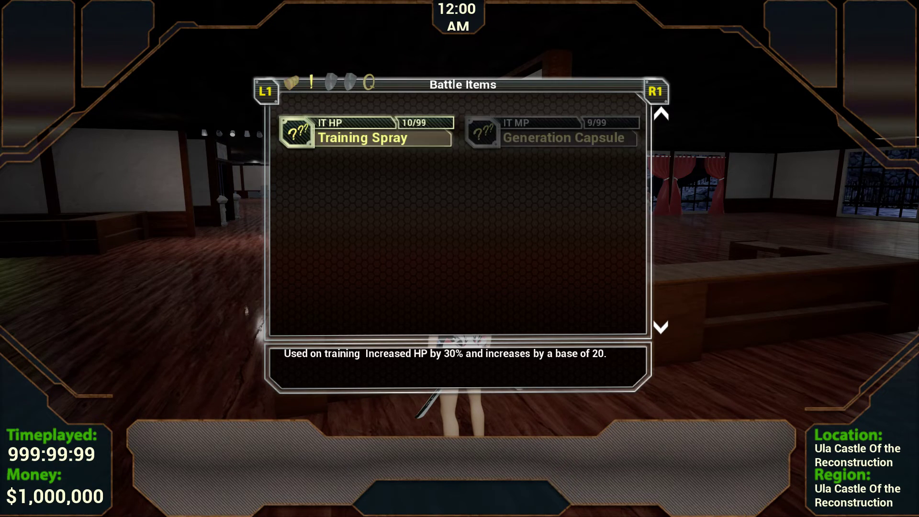
key("Left")
key("Right")
key("Right")
key("Right")
key("Right")
key("Escape")
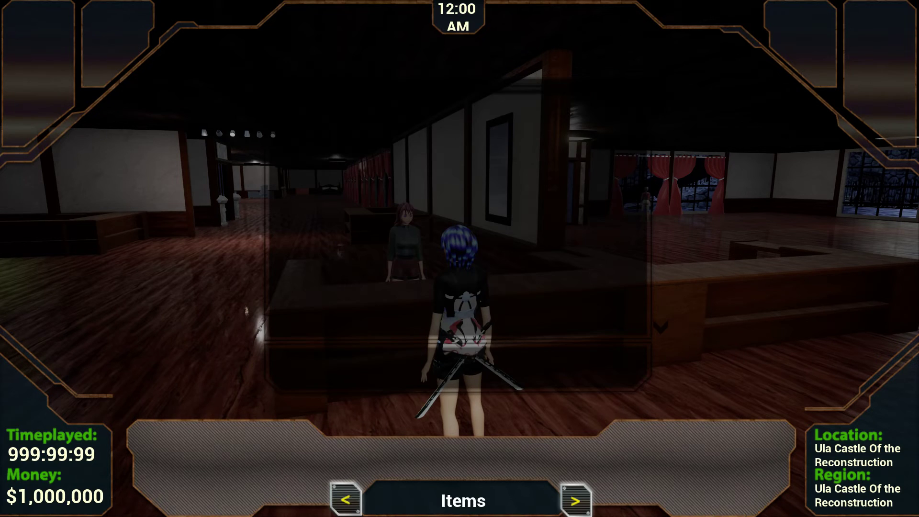
Open the world map from the game menu and set its zoom to x 5.0
key("Escape")
key("Escape")
key("Right")
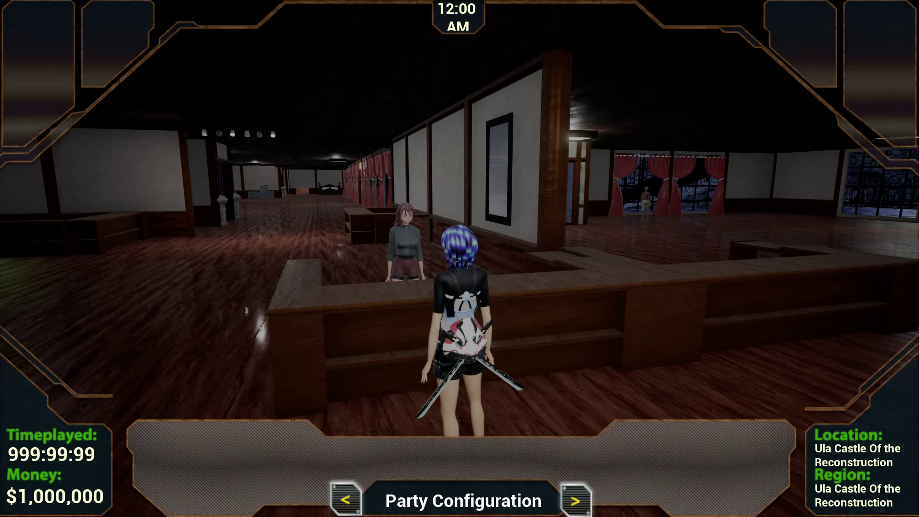
key("Right")
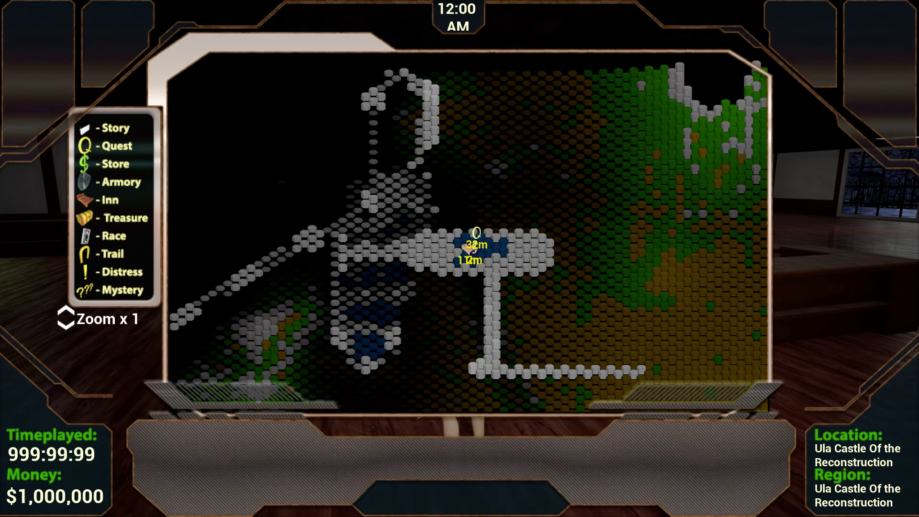
key("Up")
key("Up")
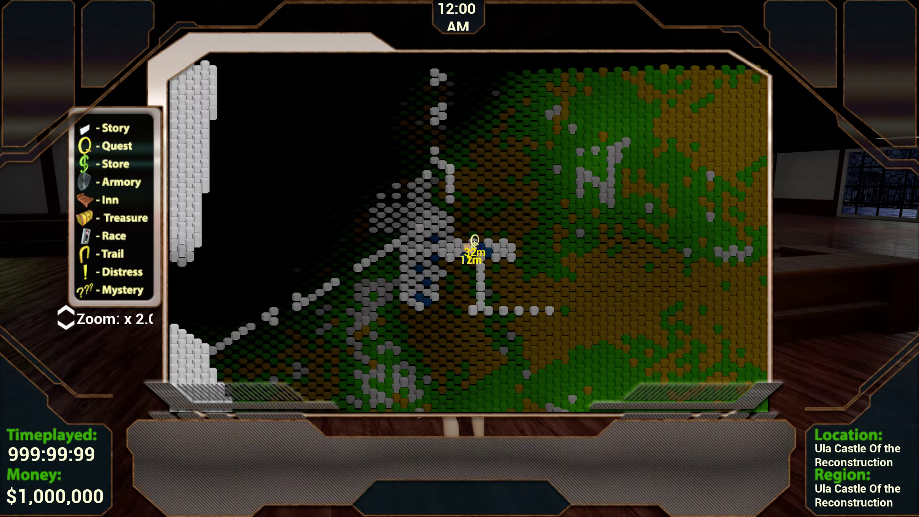
key("Up")
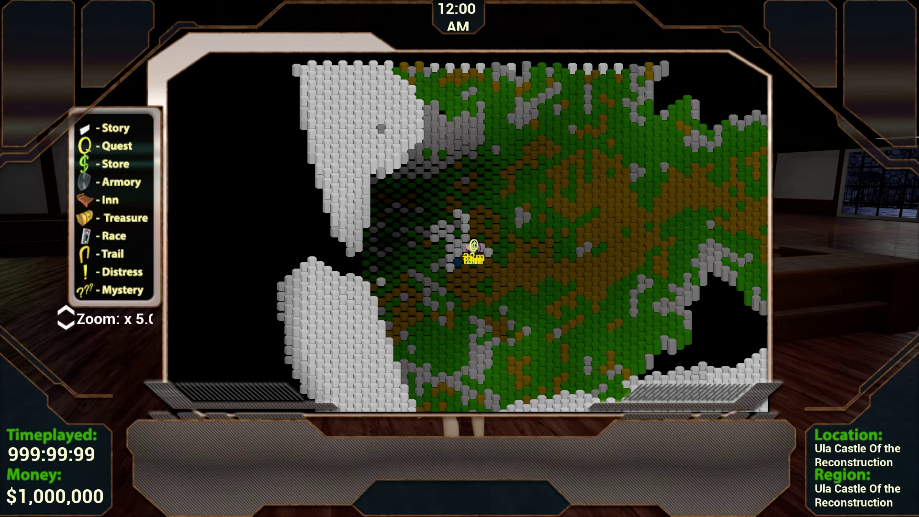
Reduce the map's zoom factor to about x 0.2 to inspect the markers inside the castle building
key("Down")
key("Down")
key("Down")
key("Down")
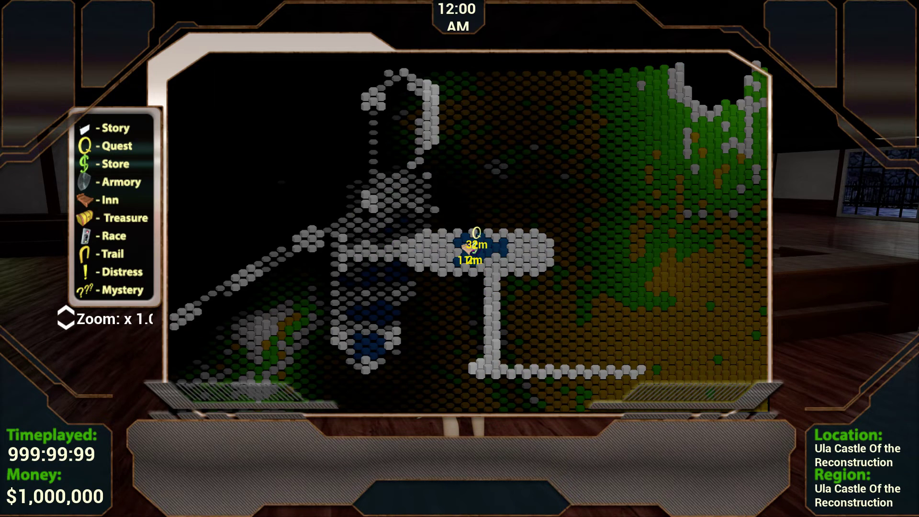
key("Down")
key("Down")
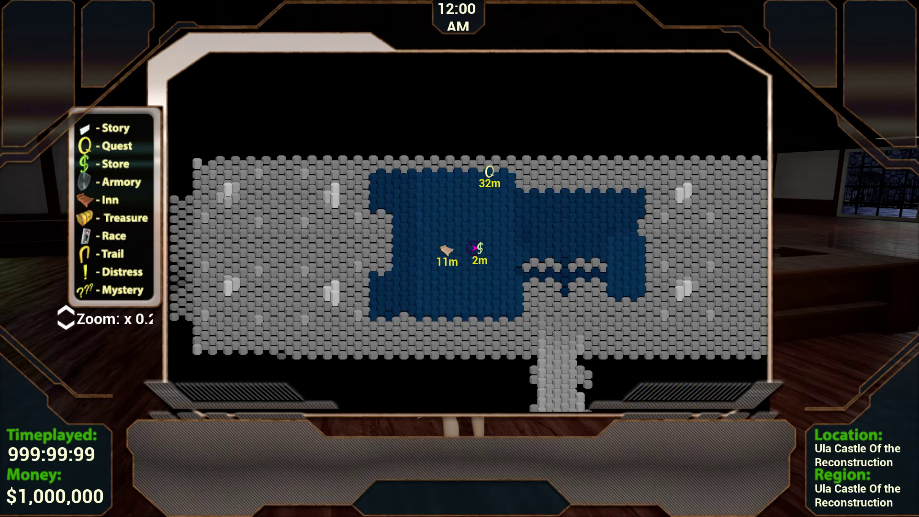
Compare the castle map at zoom factors of about x 0.5 and x 0.1, and return to about x 0.2
key("Up")
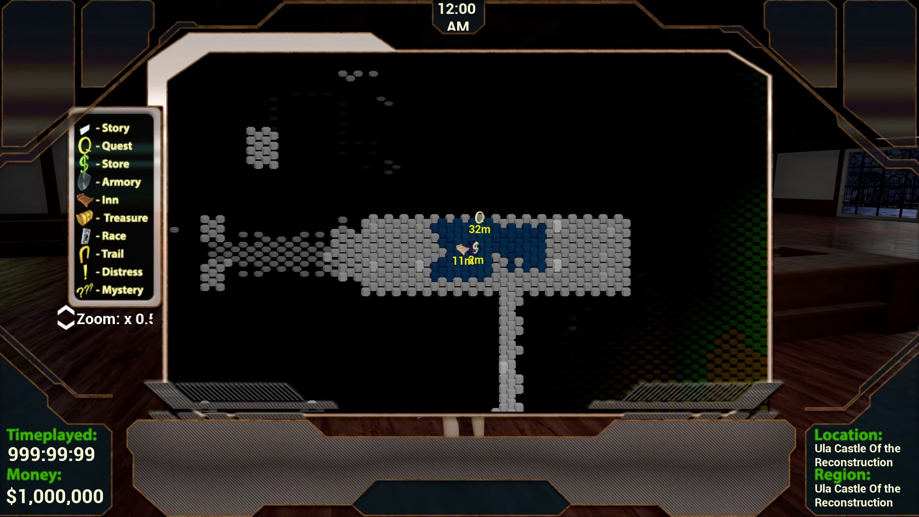
key("Down")
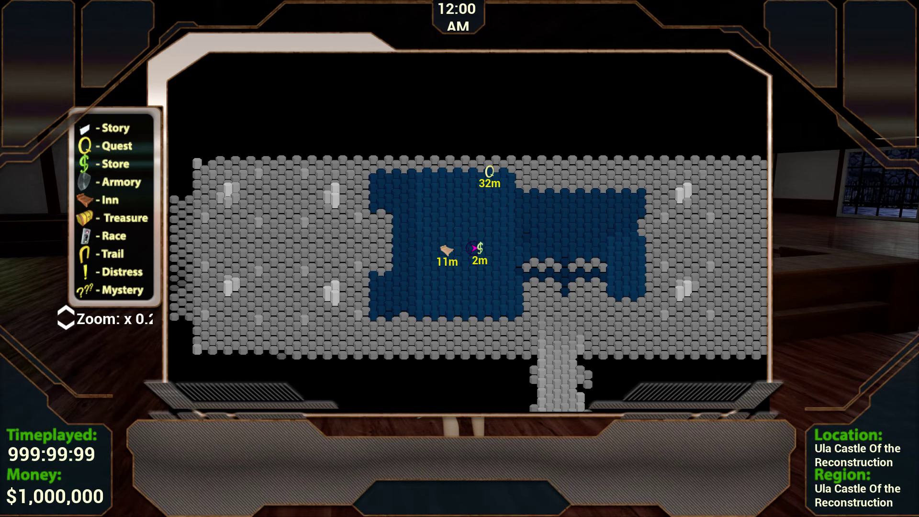
key("Down")
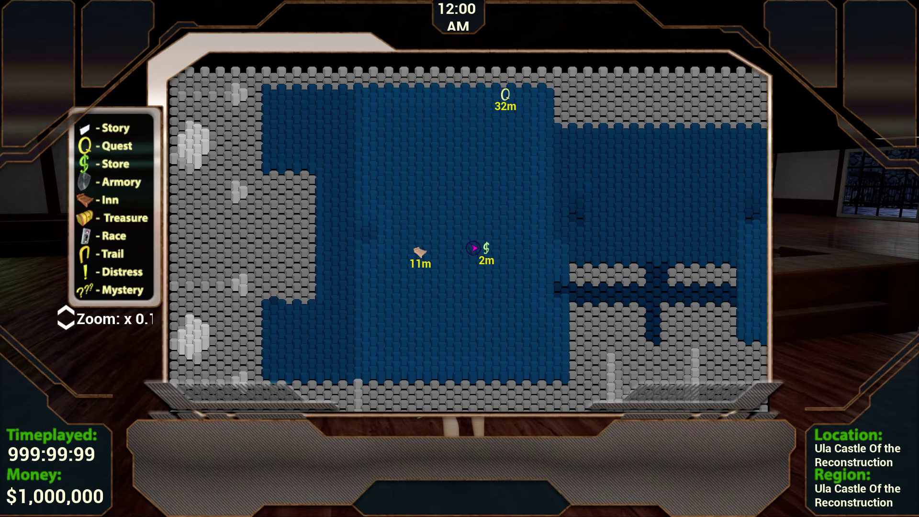
key("Down")
key("Up")
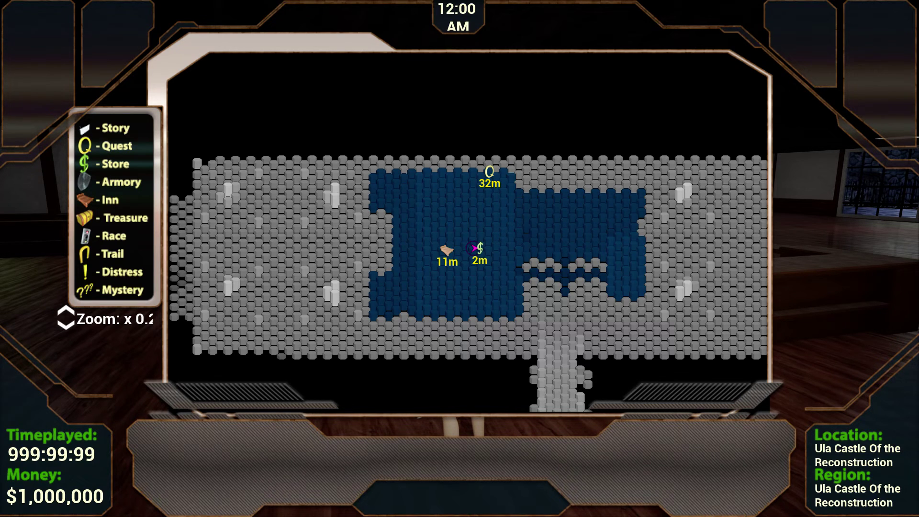
Compare the castle map at zoom factors between about x 0.1 and x 0.7, and close the map
key("Up")
key("Up")
key("Down")
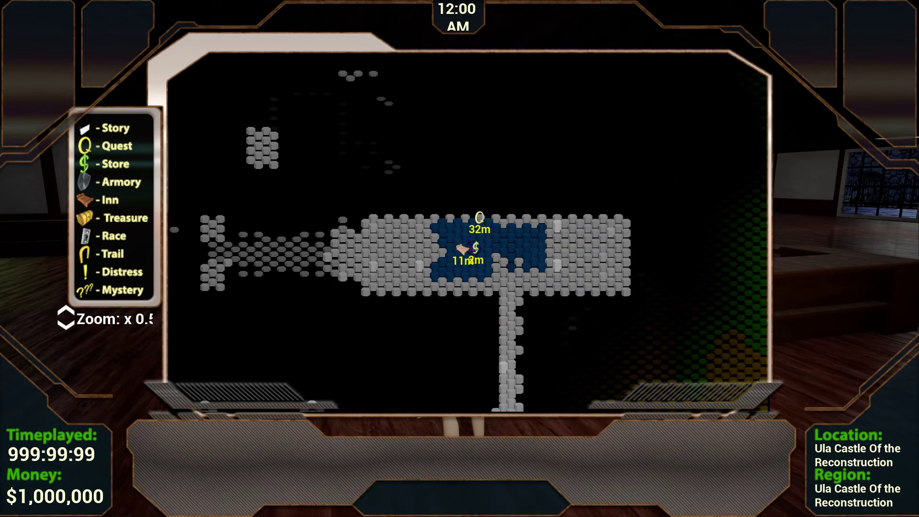
key("Up")
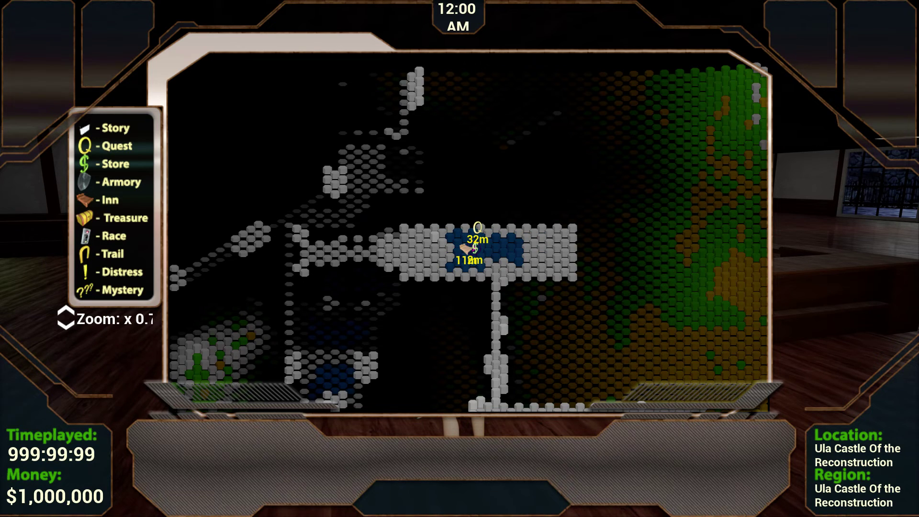
key("Down")
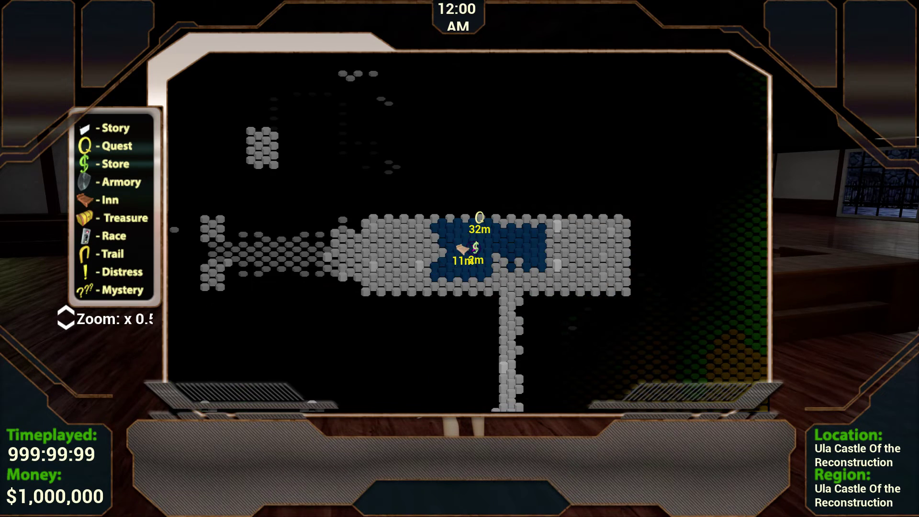
key("Down")
key("Down")
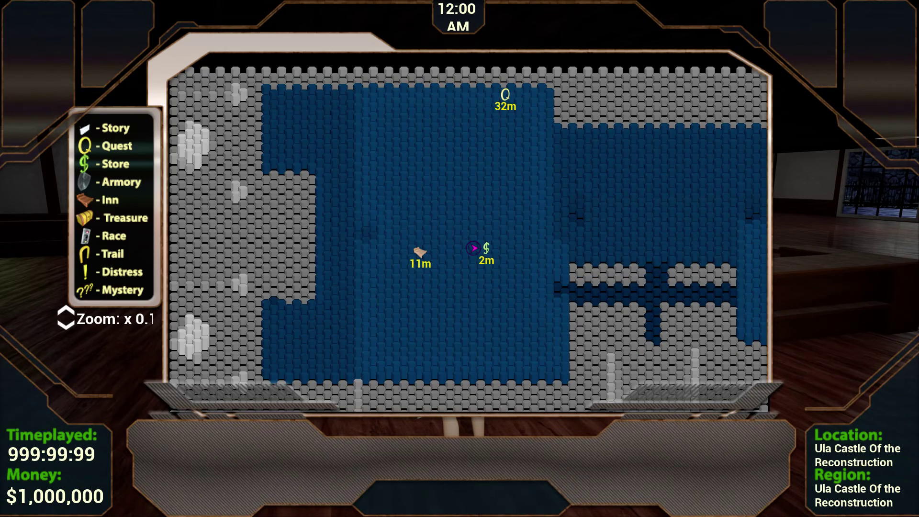
key("Up")
key("Up")
key("Up")
key("m")
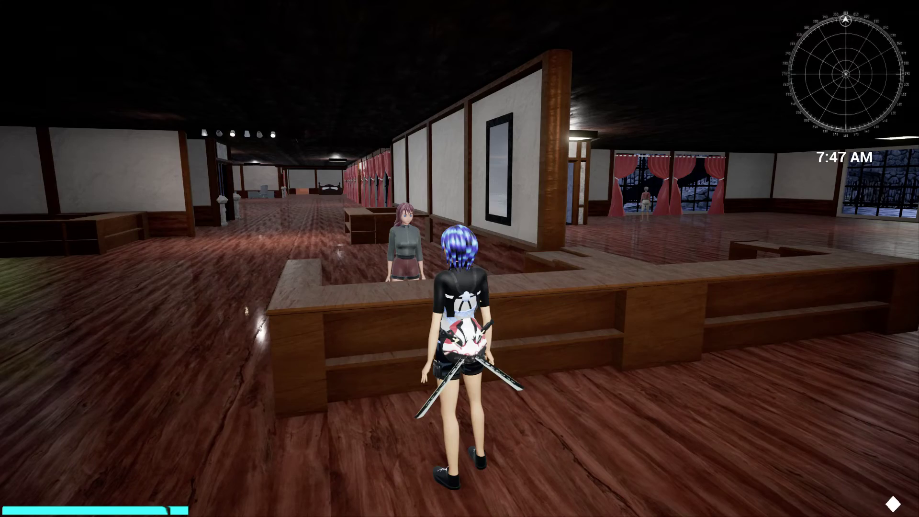
Run from the shop counter through the castle hall, out of its doorway and onto the stone-walled road outside
key("d")
key("w")
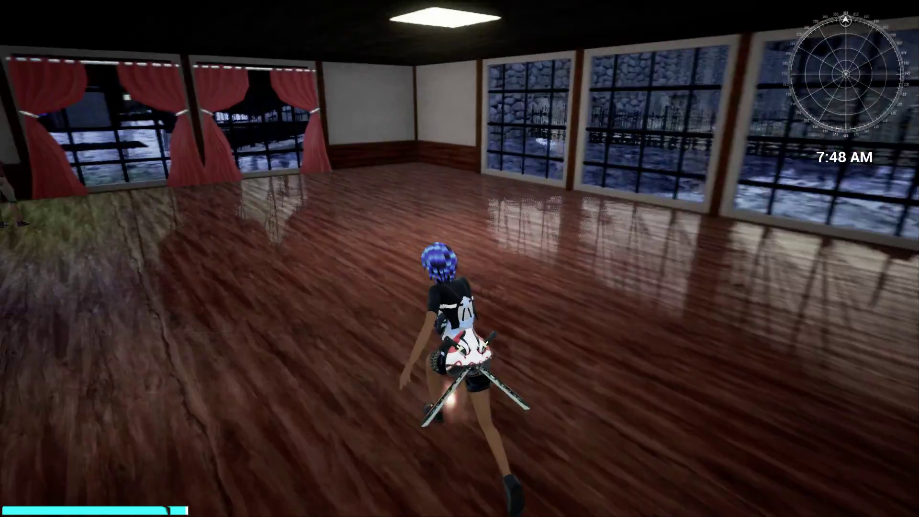
key("w")
key("a")
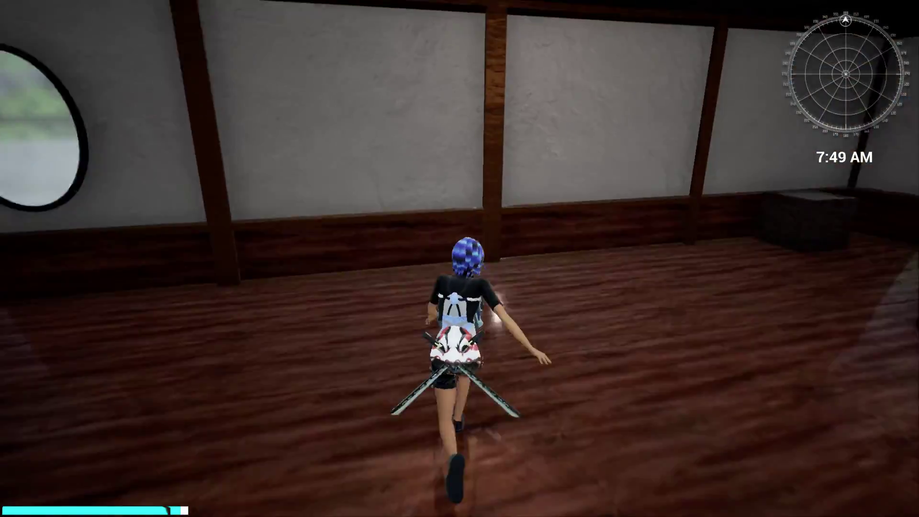
key("d")
key("w")
key("w")
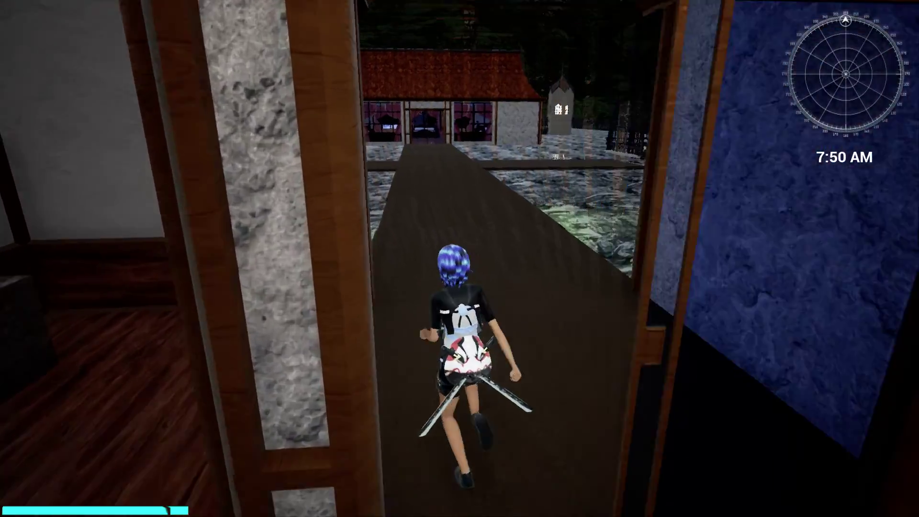
key("w")
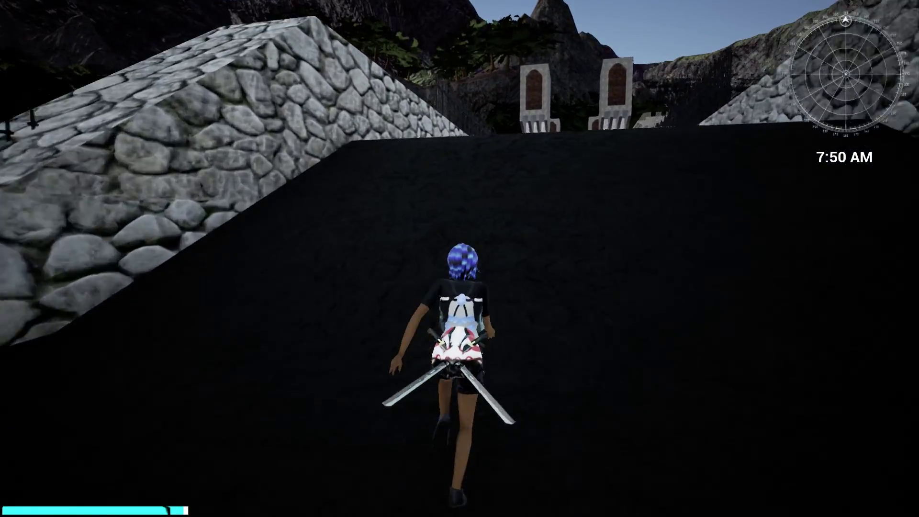
key("w")
Open the area map on the walled road and compare the surroundings at about x 0.7, x 0.0 and x 0.2 zoom
key("m")
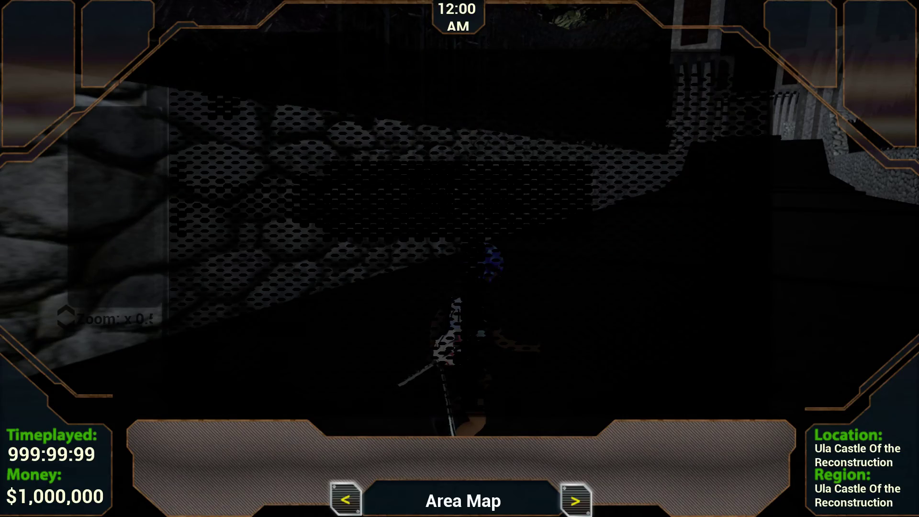
scroll(468, 232, "down", 1)
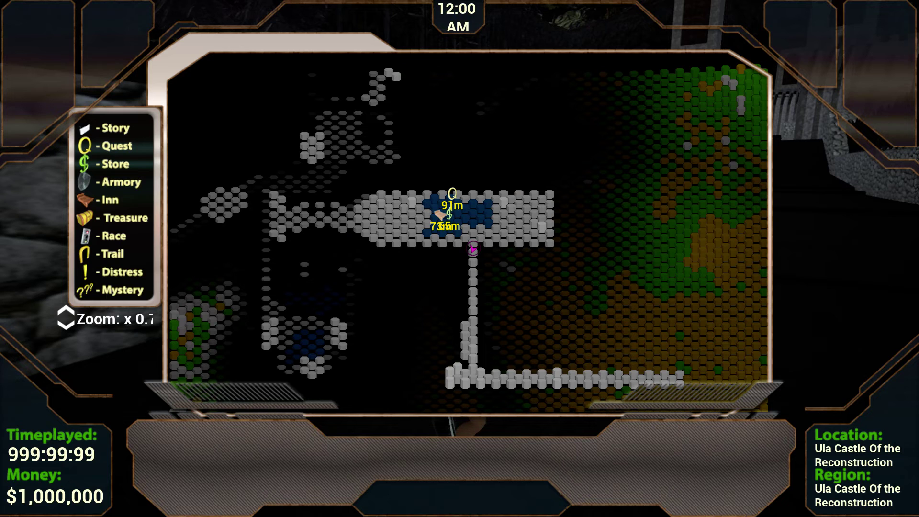
scroll(469, 234, "up", 7)
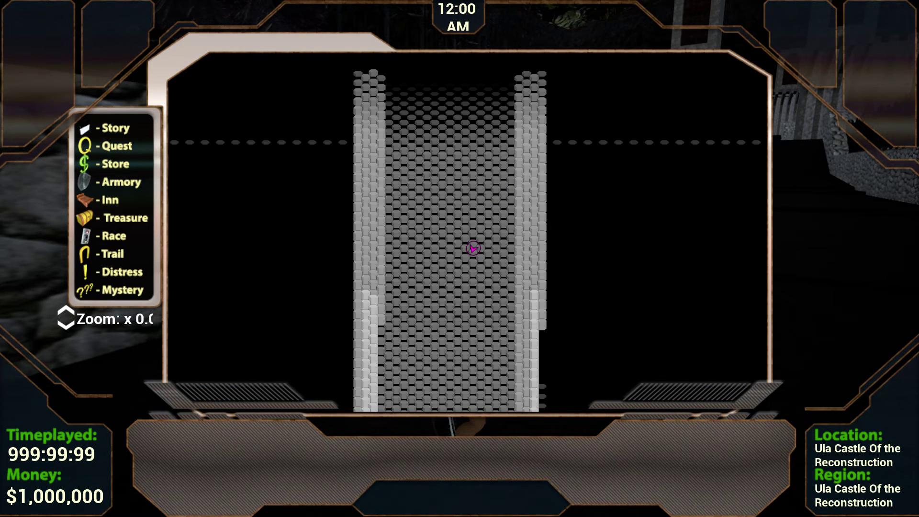
scroll(473, 248, "down", 2)
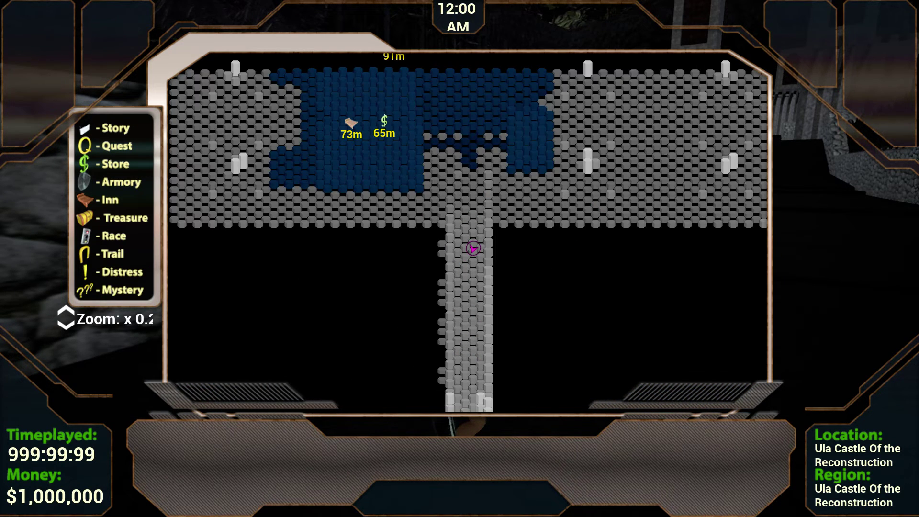
scroll(473, 249, "down", 4)
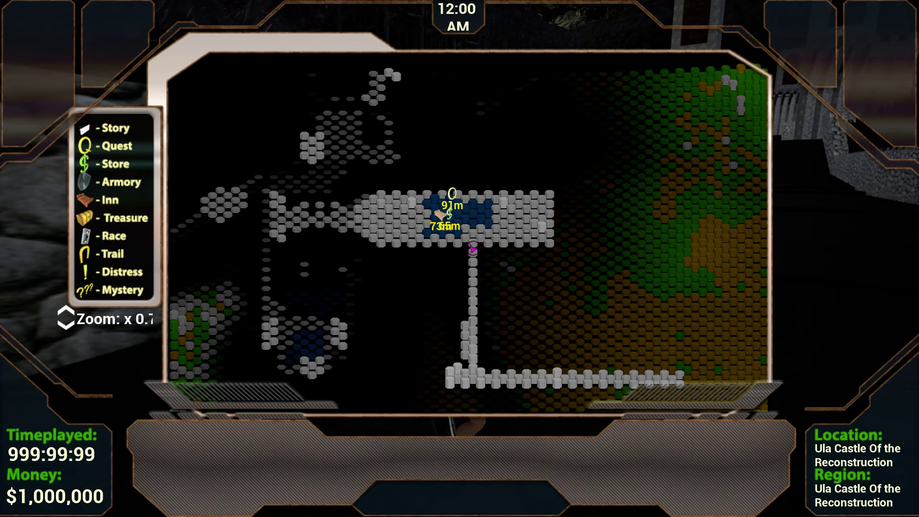
scroll(473, 248, "up", 4)
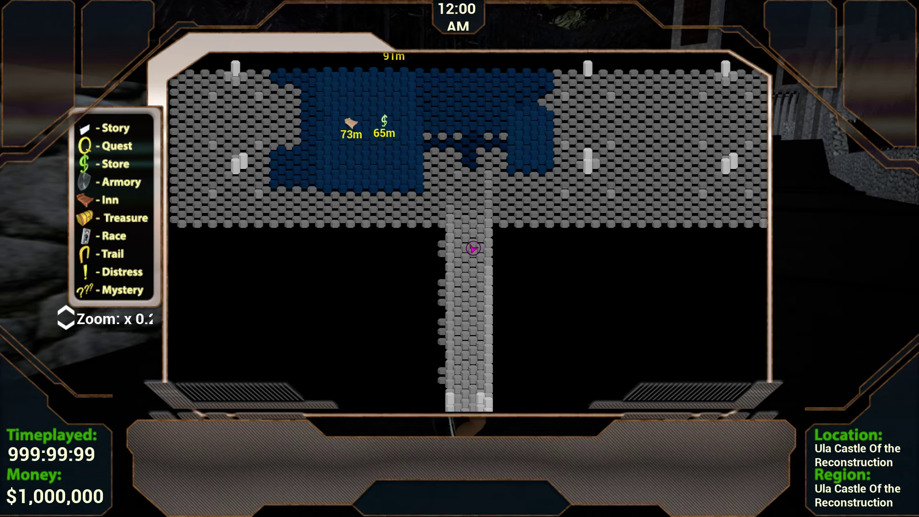
Compare the castle map at about x 0.2 and x 0.5 zoom, and widen it to about x 1.0
scroll(473, 248, "down", 2)
scroll(473, 248, "up", 2)
scroll(474, 248, "down", 2)
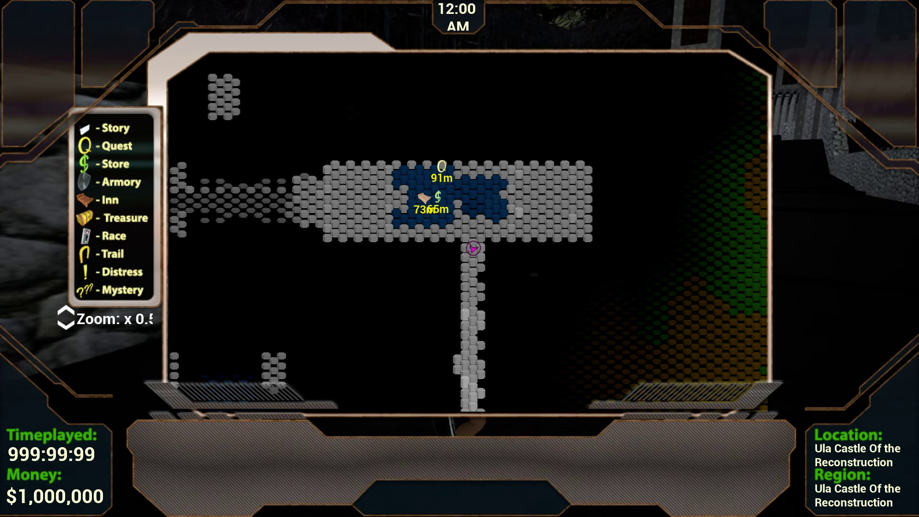
scroll(473, 248, "up", 2)
scroll(473, 248, "down", 4)
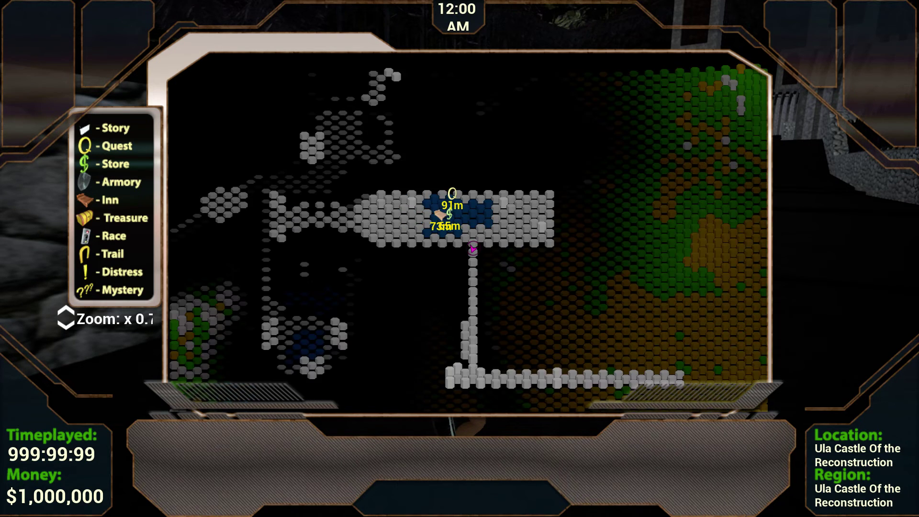
scroll(474, 248, "down", 2)
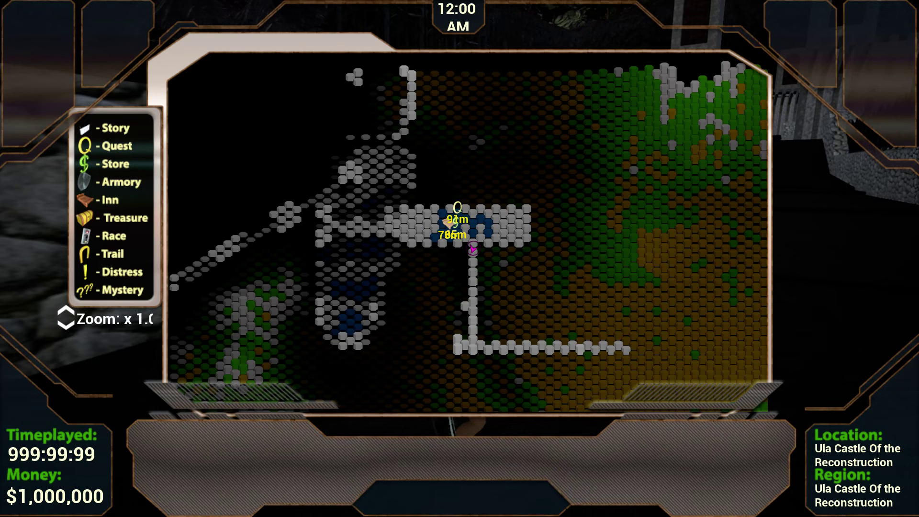
Widen the map to about x 2.0 and compare the island terrain at about x 3.0 and x 4.0 zoom
scroll(473, 248, "down", 3)
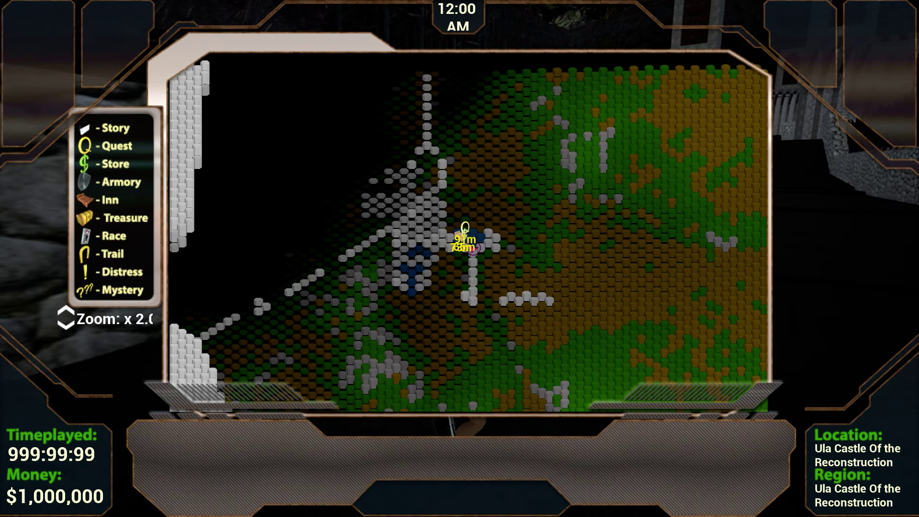
scroll(473, 248, "up", 3)
scroll(474, 248, "down", 3)
scroll(473, 248, "down", 2)
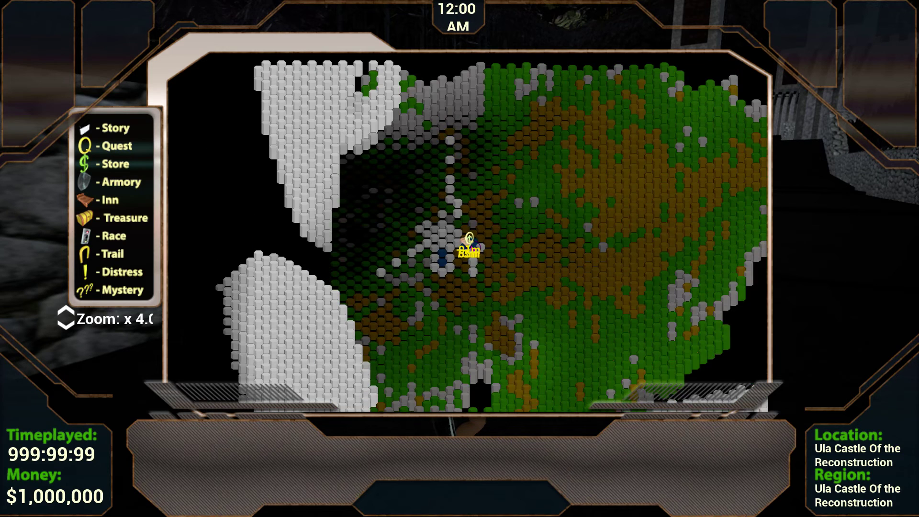
scroll(469, 240, "up", 1)
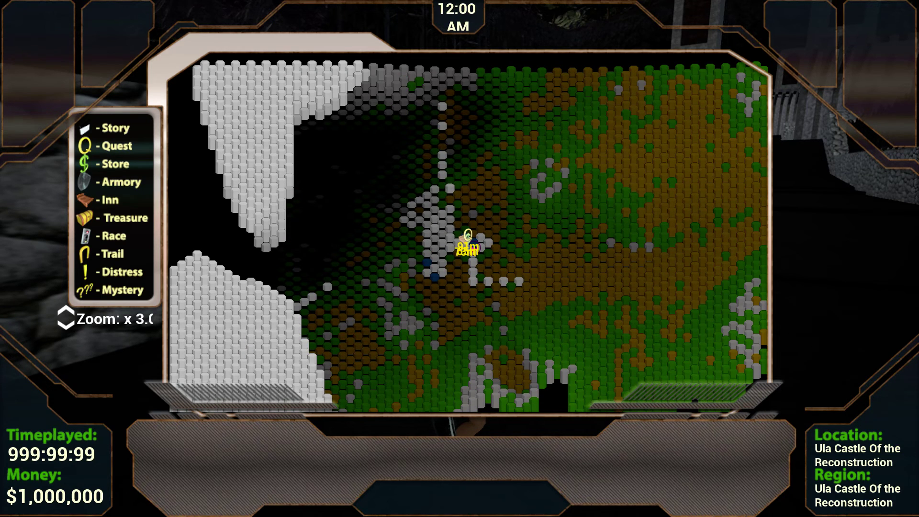
scroll(473, 247, "up", 1)
scroll(473, 248, "down", 1)
scroll(470, 244, "down", 1)
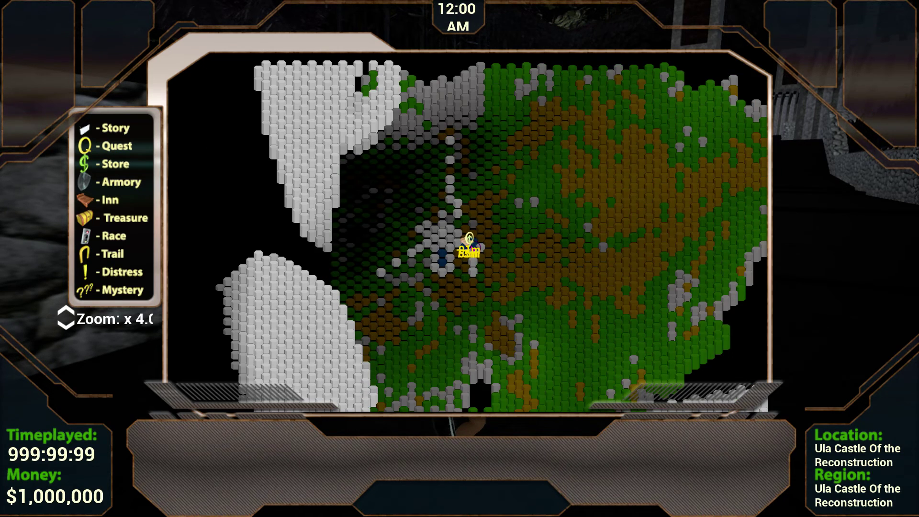
Bring the map's zoom factor back to about x 1.0 and close the map
scroll(469, 244, "down", 1)
scroll(469, 245, "up", 1)
scroll(469, 245, "up", 3)
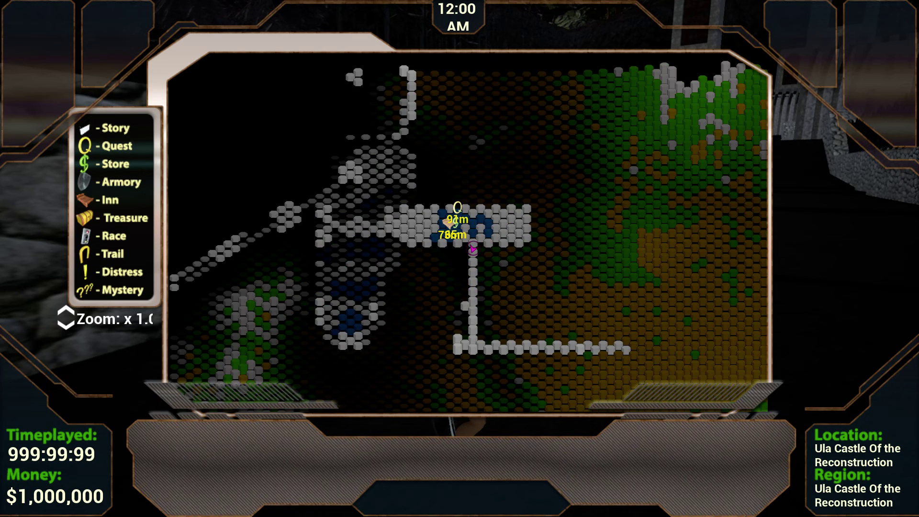
key("m")
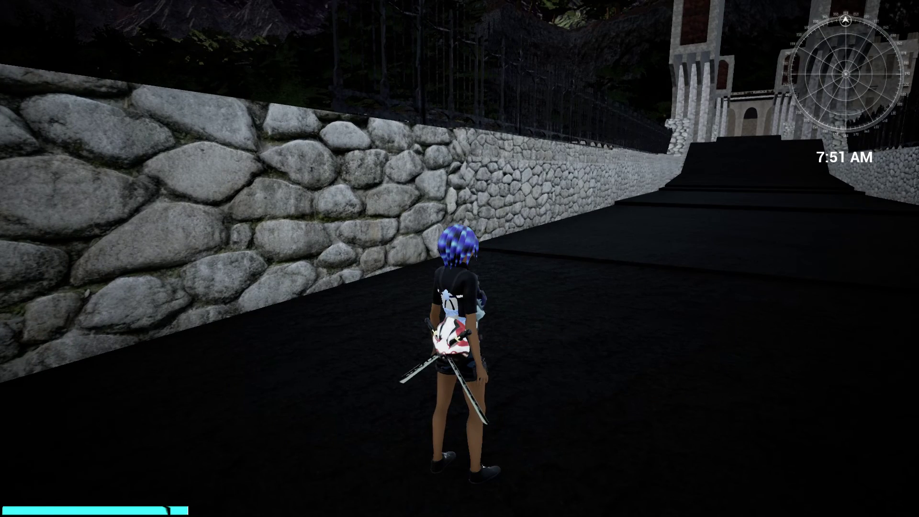
Run back down the walled road, cross the marble courtyard and enter the red-roofed castle building
key("s")
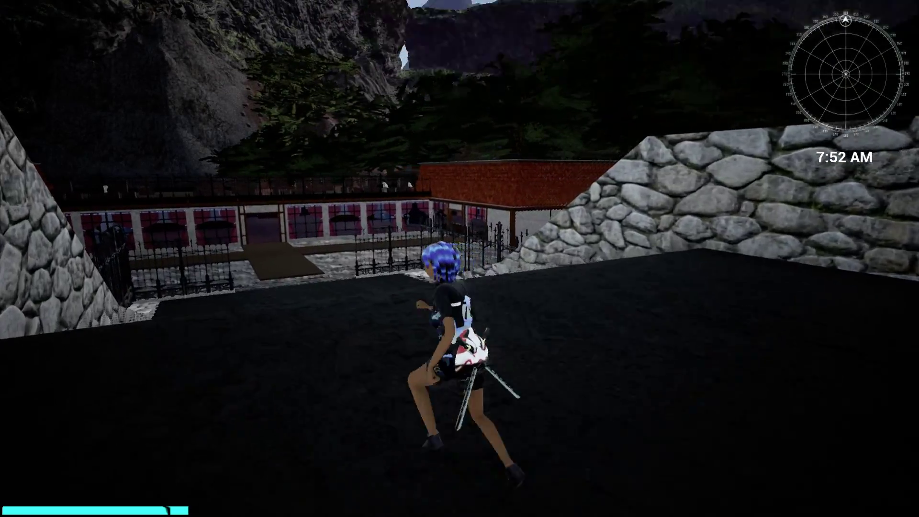
key("w")
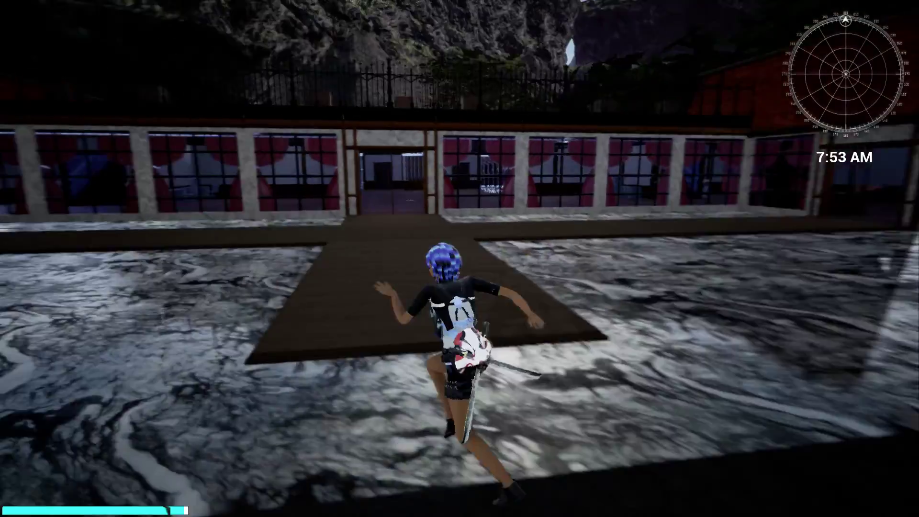
key("a")
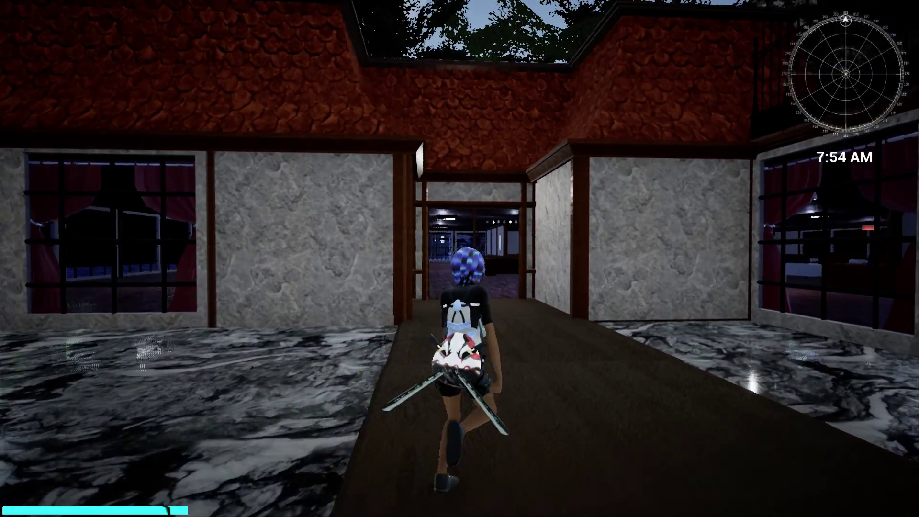
key("w")
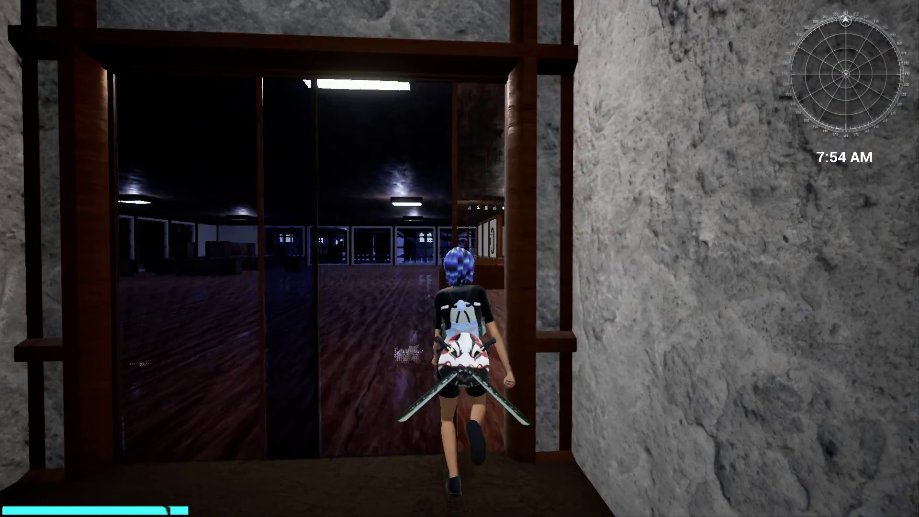
key("w")
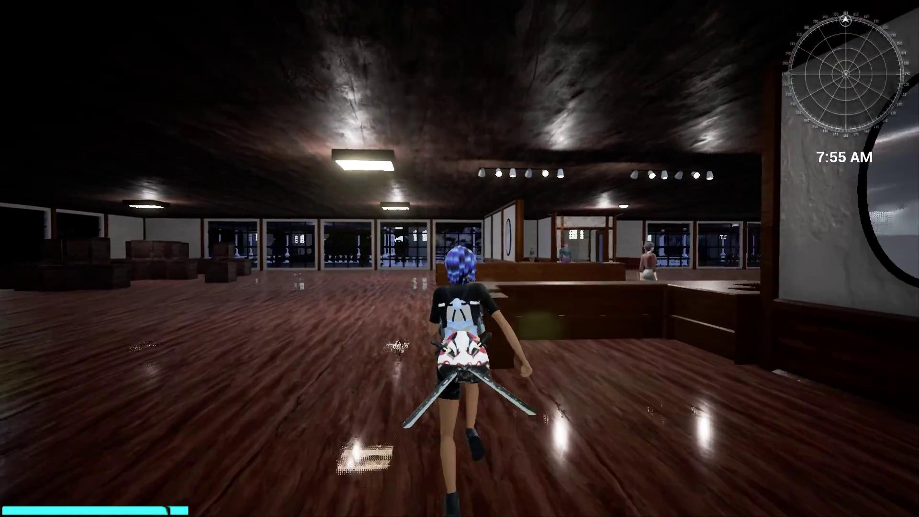
Cross the hall past the shop counter, exit onto the tower-lined marble plaza, and turn to view the castle facade
key("w")
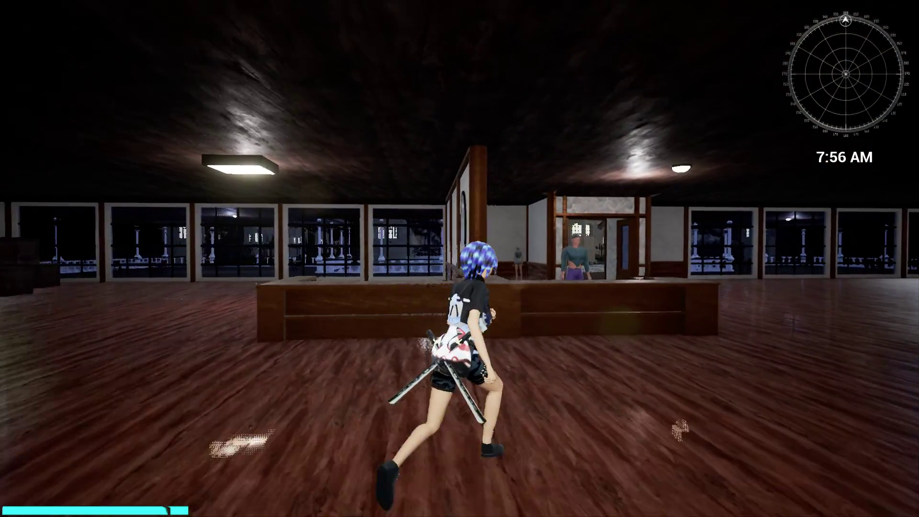
key("w")
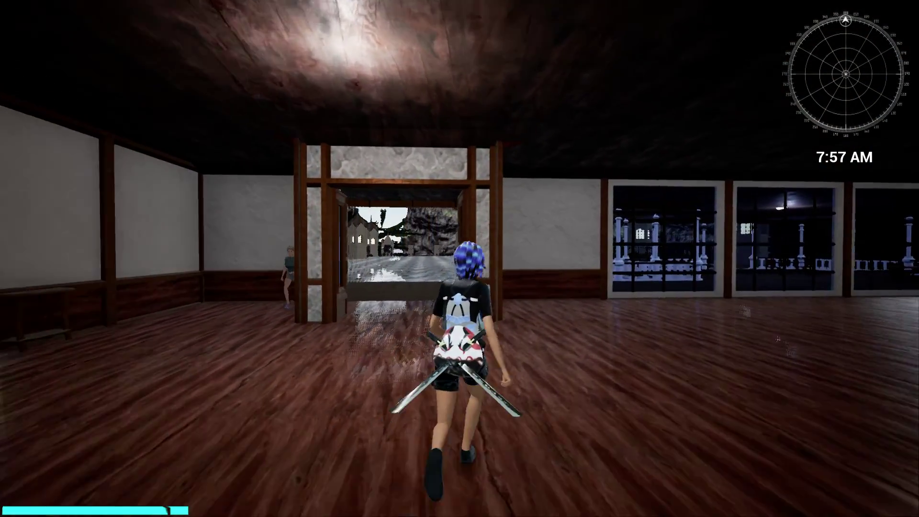
key("w")
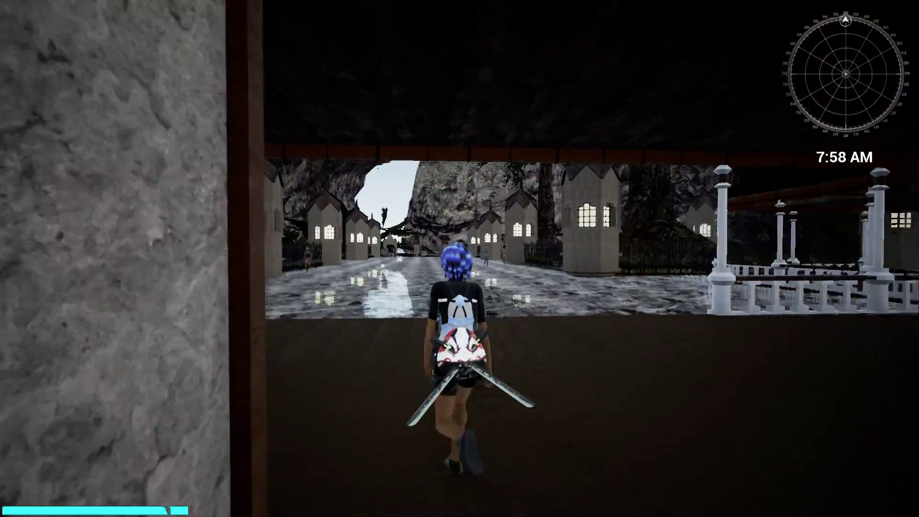
key("w")
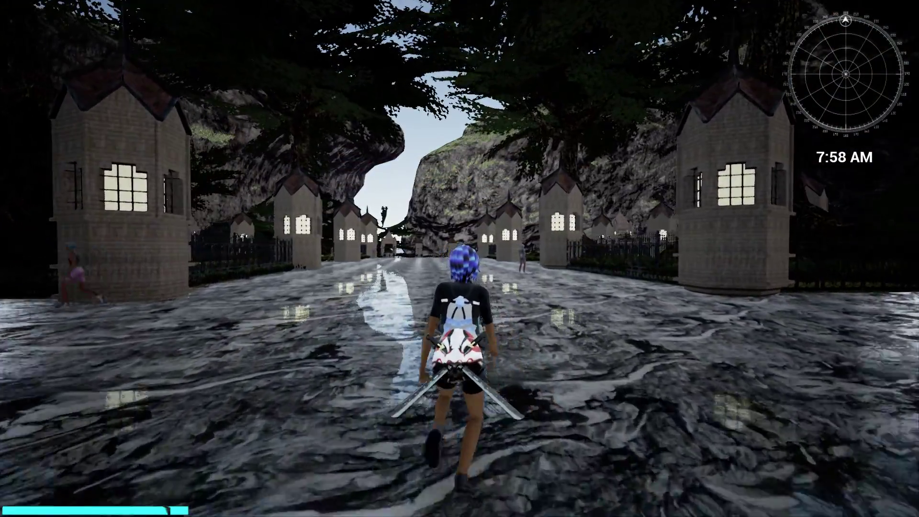
key("w")
key("d")
key("d")
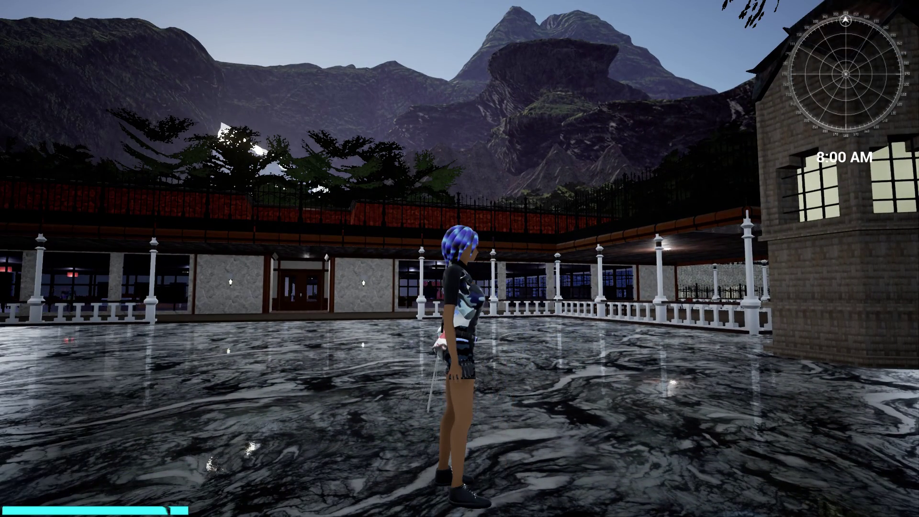